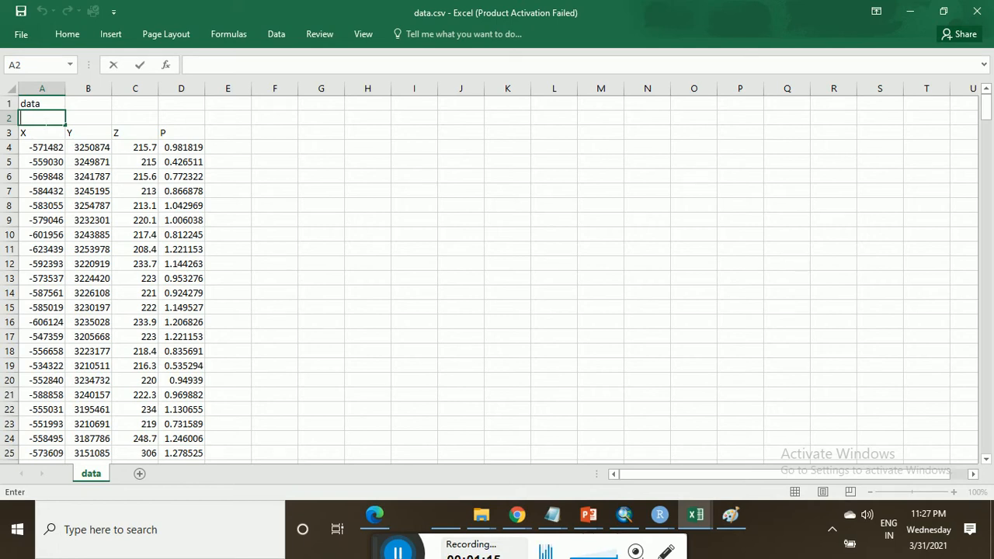
- Enter 4 in cell A2 and insert three blank rows directly below the X, Y, Z, P header row
click(43, 136)
click(100, 137)
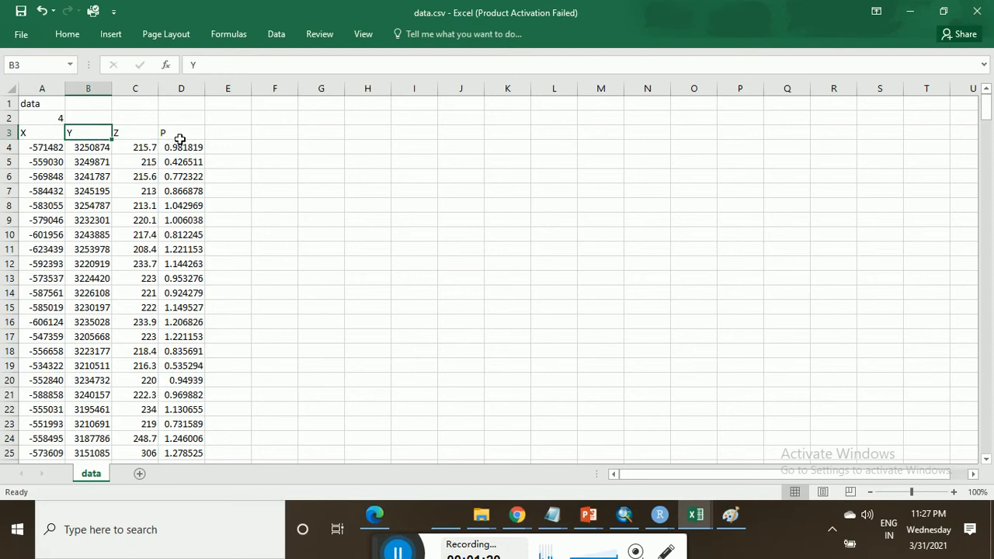
click(10, 147)
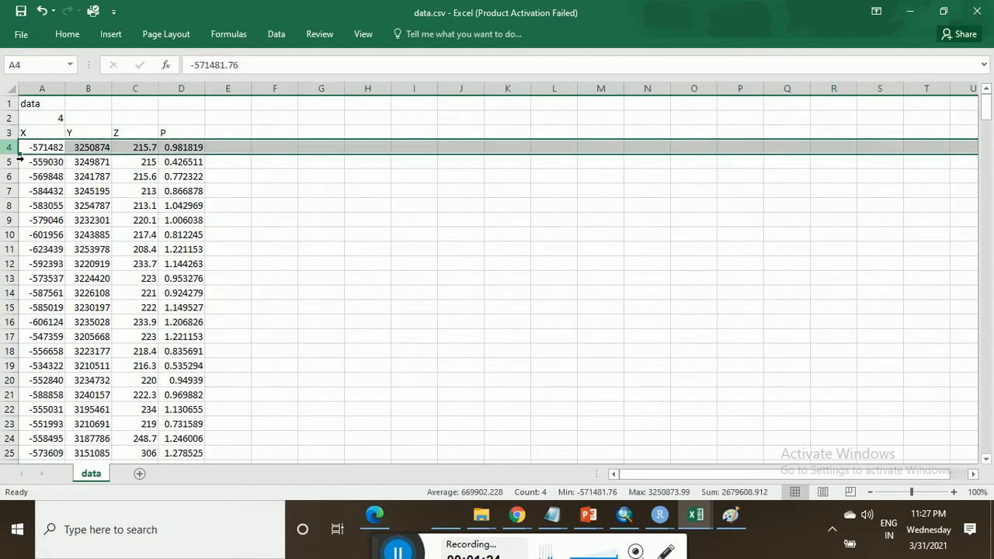
right_click(10, 147)
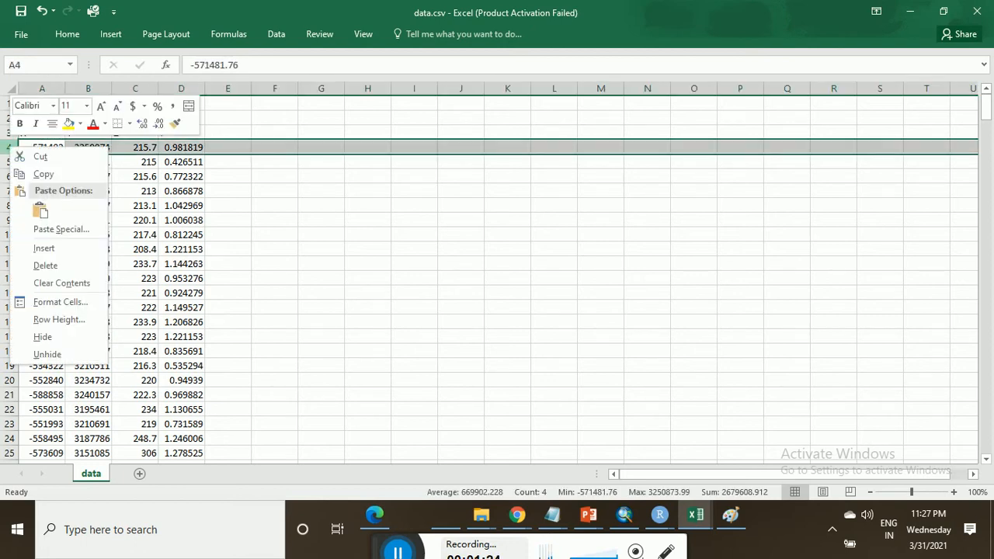
click(45, 248)
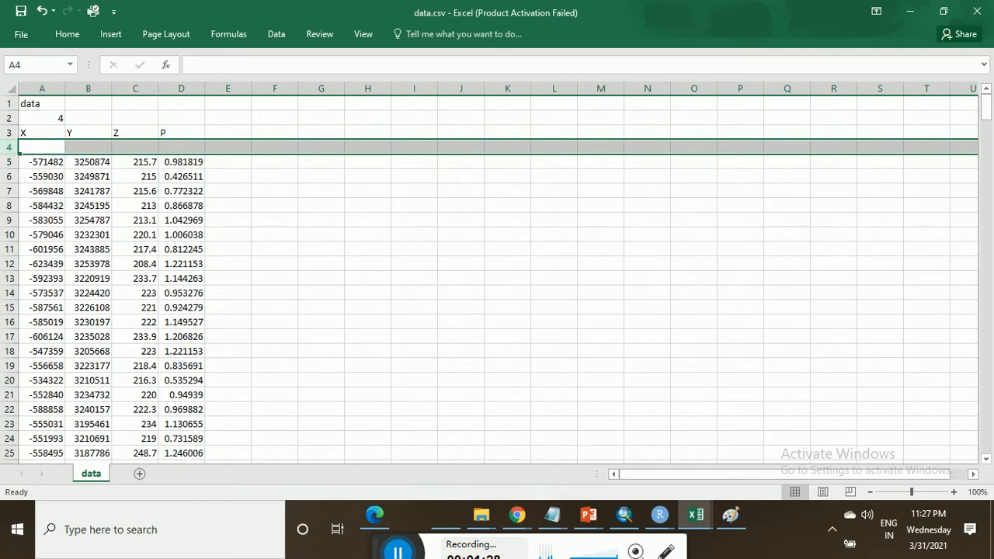
right_click(10, 148)
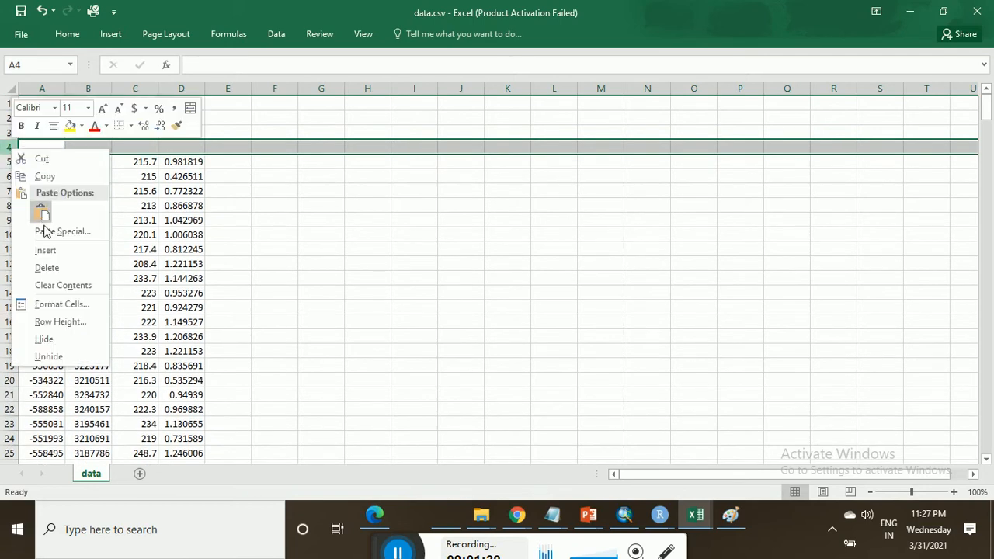
click(56, 251)
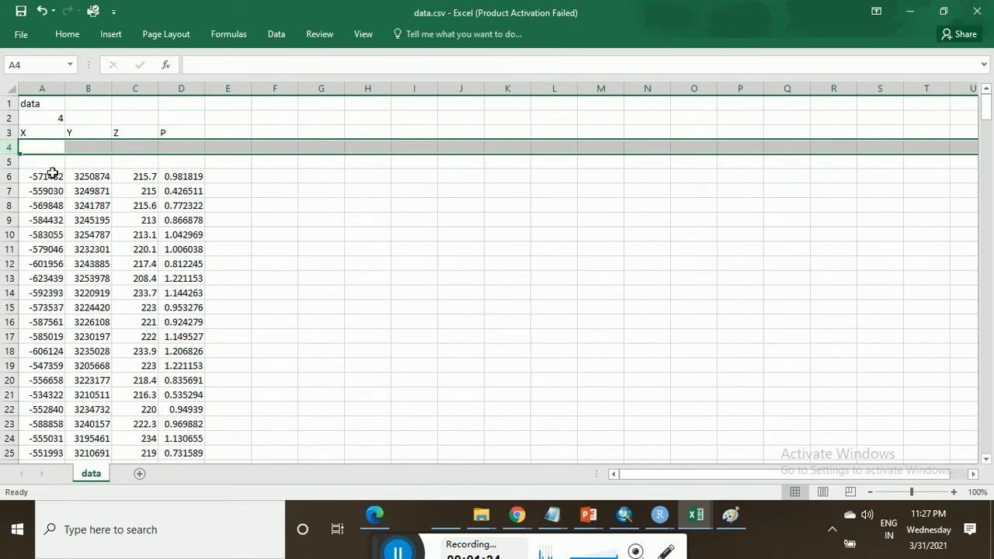
click(10, 161)
right_click(10, 161)
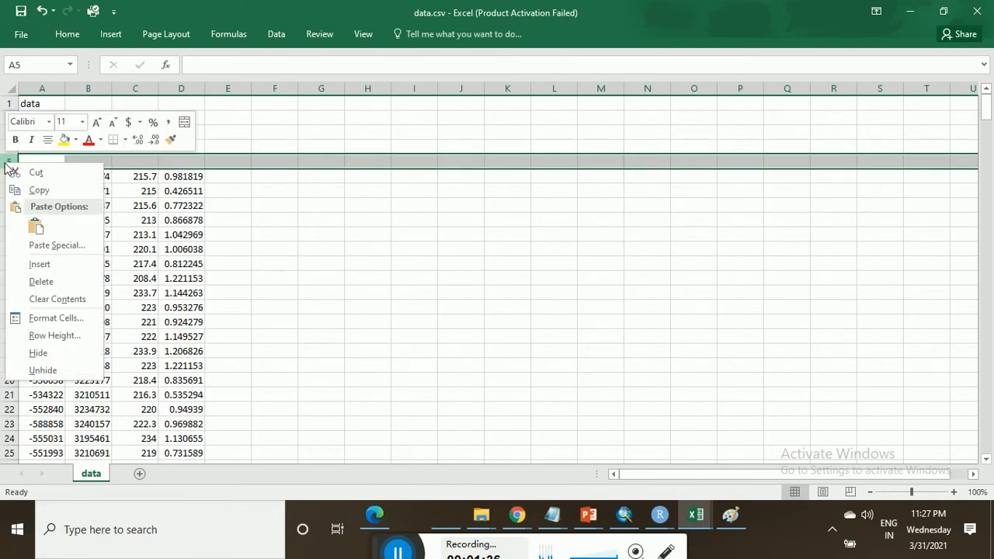
click(77, 267)
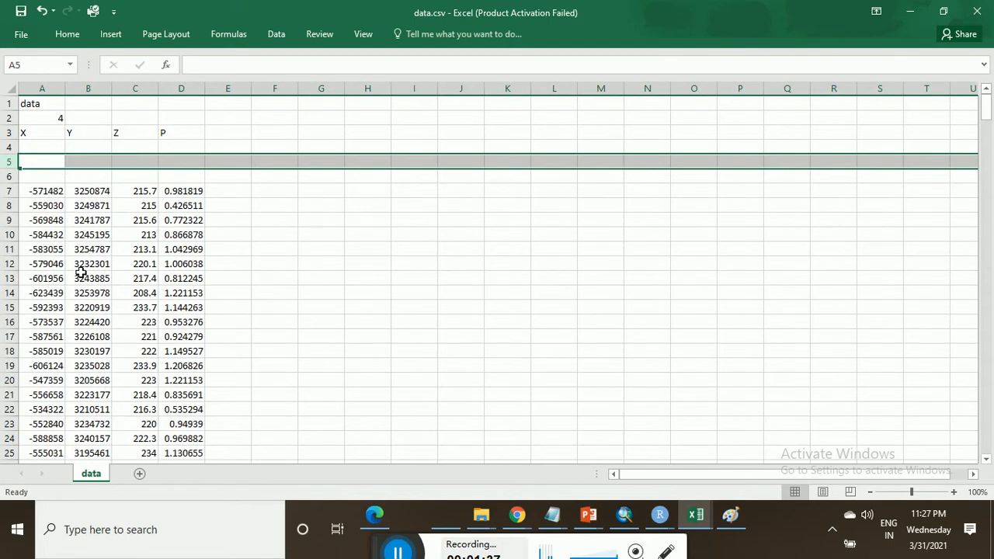
- Enter Y, Z and P in cells A4, A5 and A6, below the X header
click(42, 153)
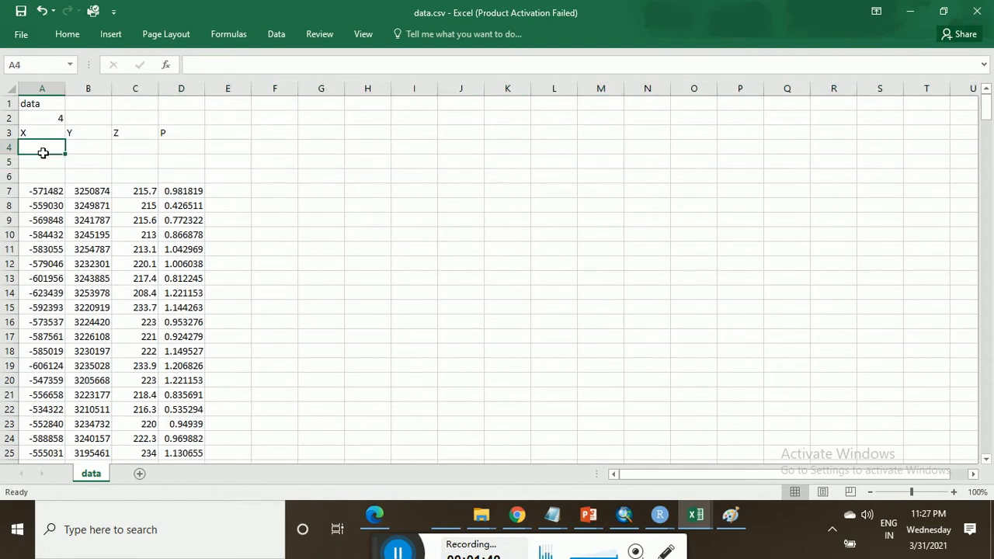
text(Y)
key(Return)
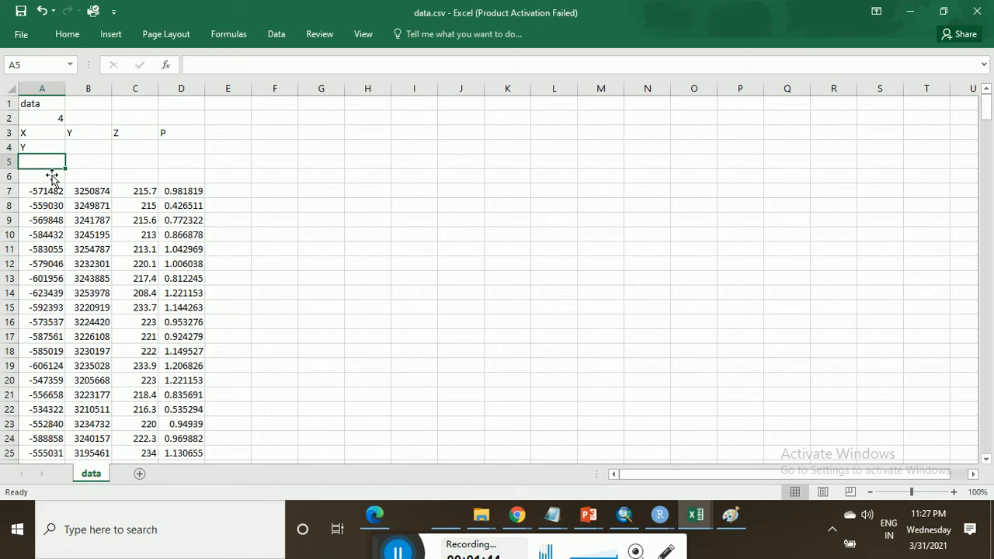
text(Z)
key(Return)
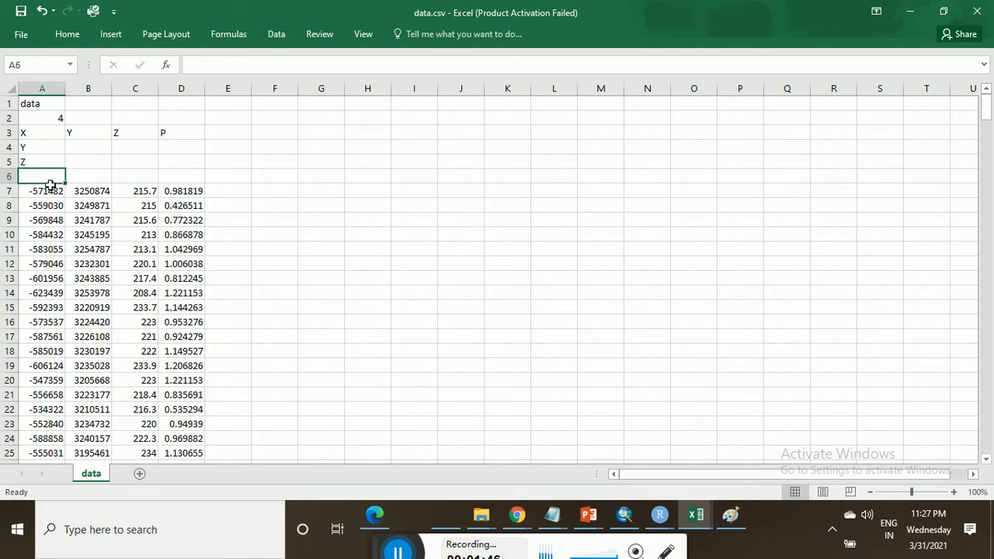
text(P)
click(295, 145)
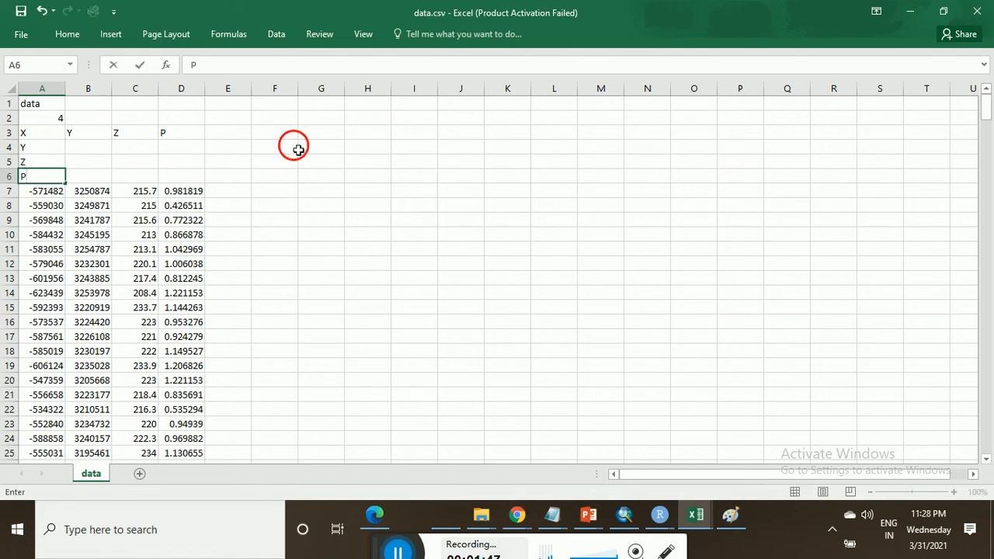
- Clear the Y, Z and P headers from cells B3 to D3
click(77, 136)
drag(77, 136, 171, 139)
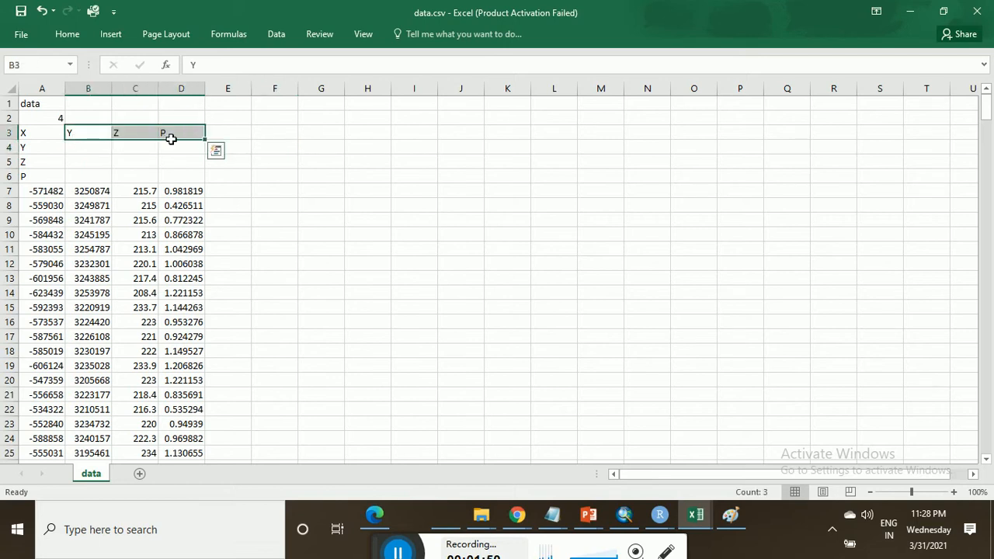
key(Delete)
click(62, 118)
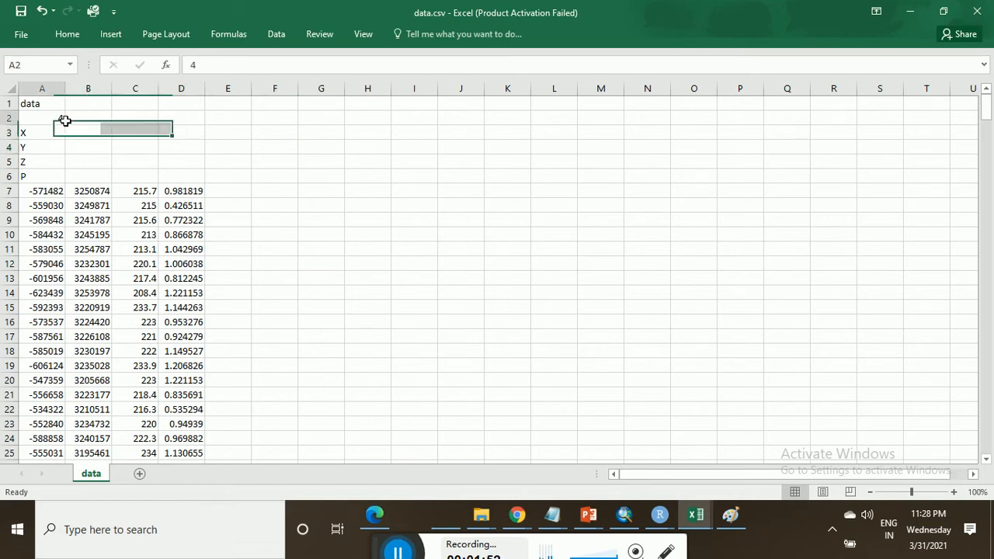
key(F2)
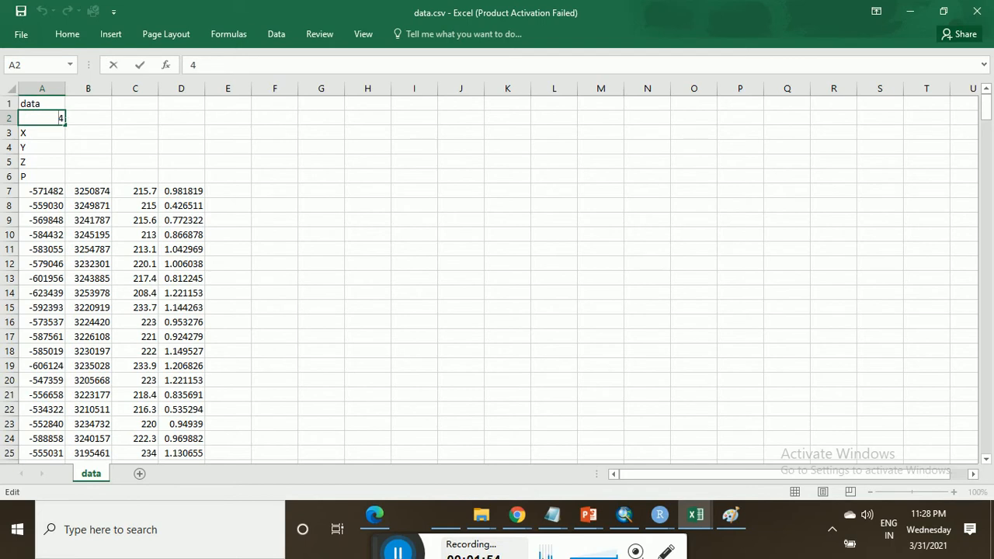
click(68, 34)
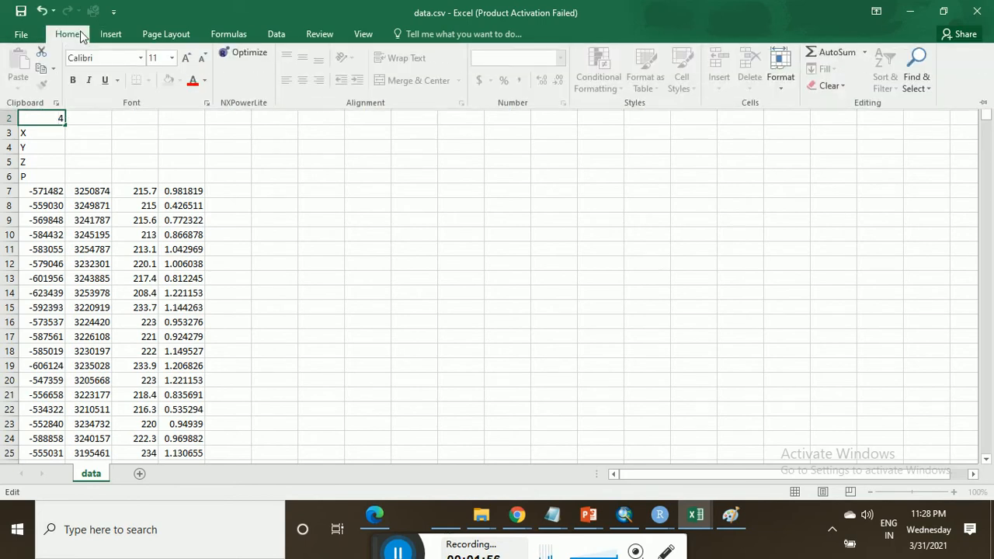
click(235, 149)
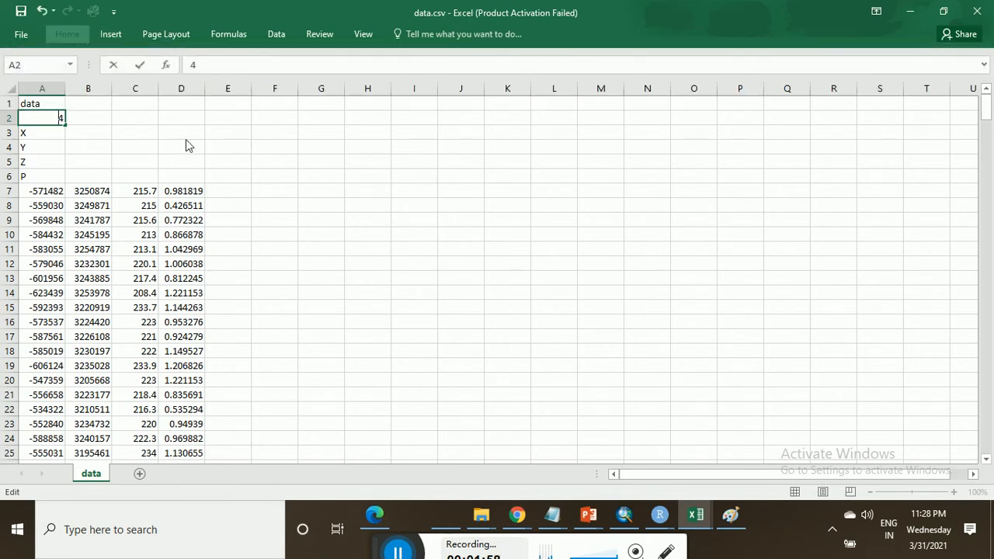
- Right-align the X, Y, Z and P labels in A3:A6 and the data title in A1
drag(27, 138, 59, 176)
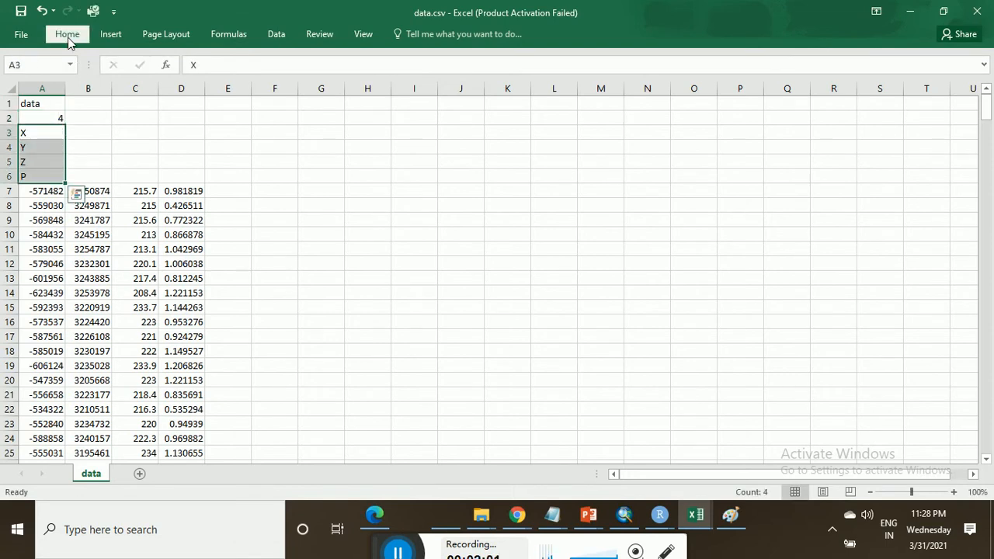
click(67, 34)
click(318, 81)
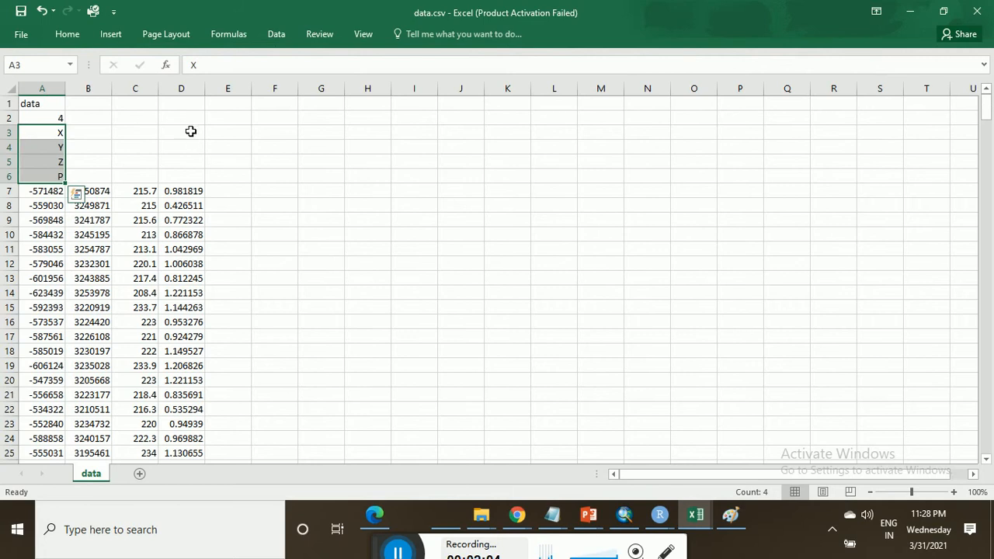
click(56, 104)
click(65, 39)
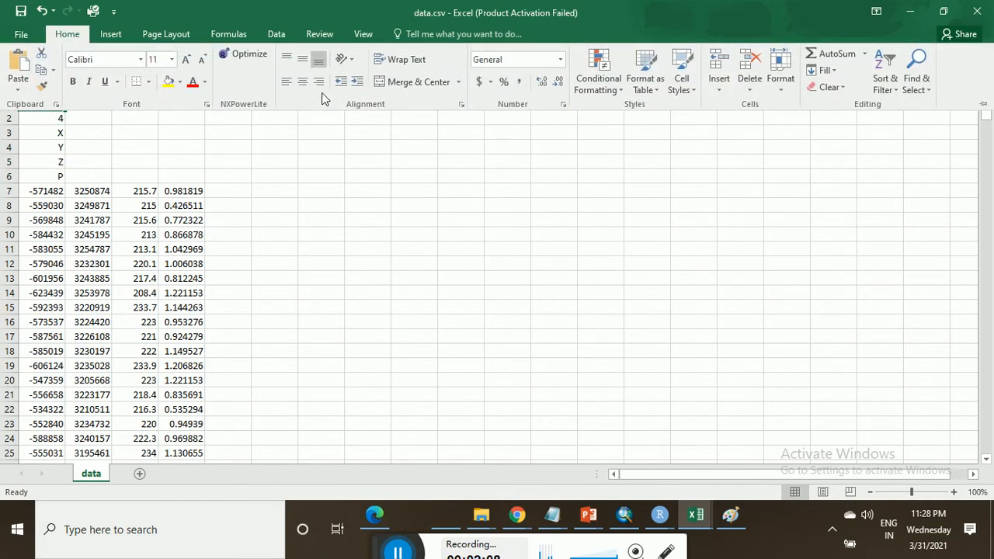
- Save the sheet as data.prn in the sgems folder as Formatted Text (Space delimited), keeping that format, and close the workbook
click(22, 35)
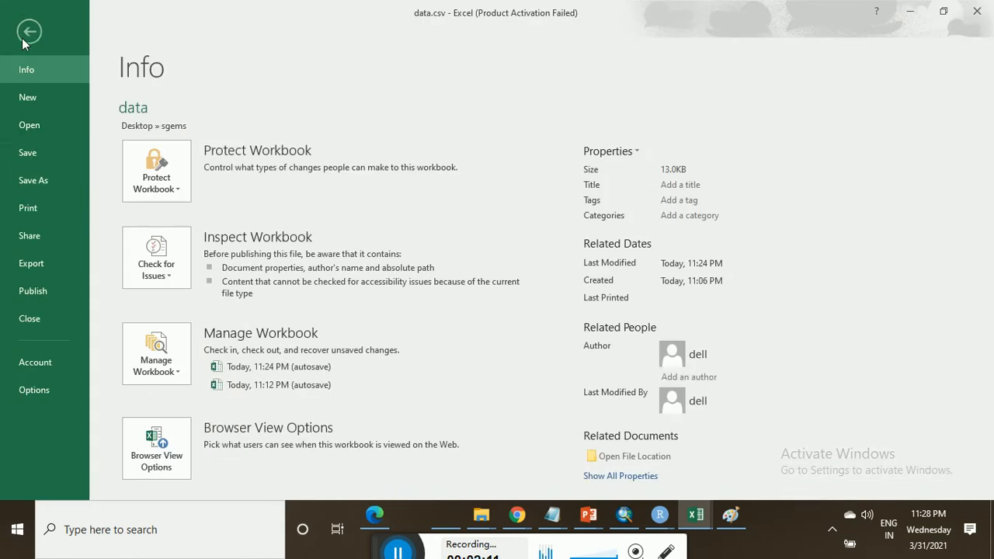
click(25, 180)
click(408, 145)
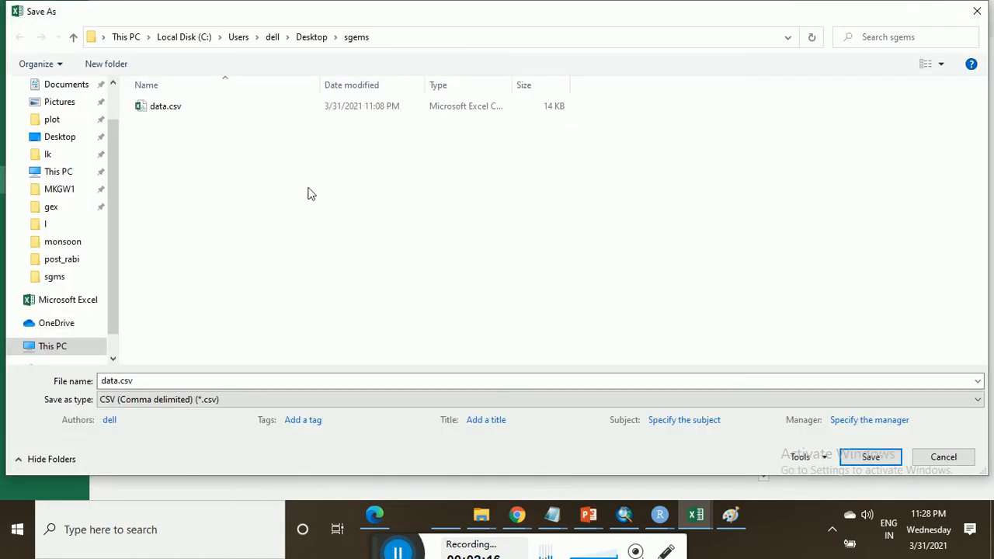
click(295, 407)
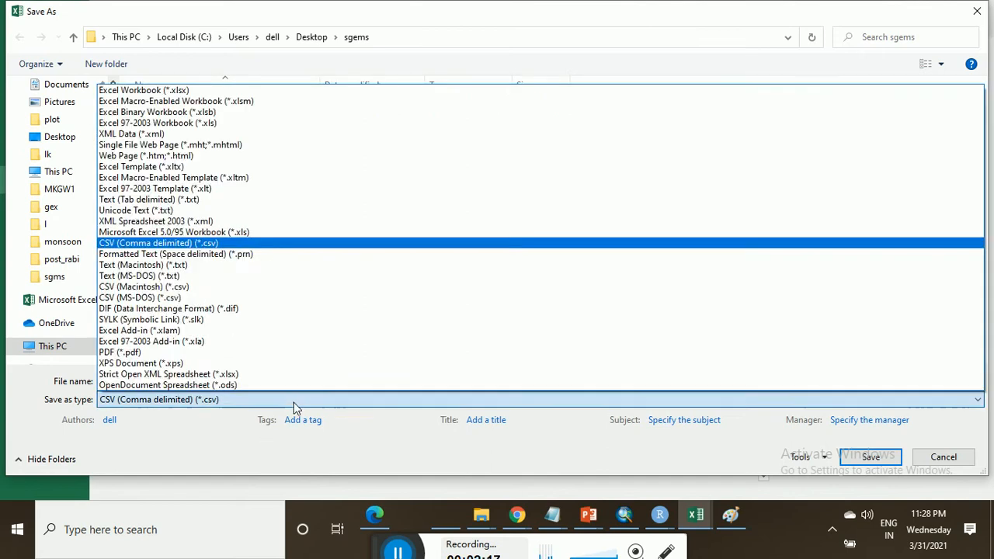
click(184, 254)
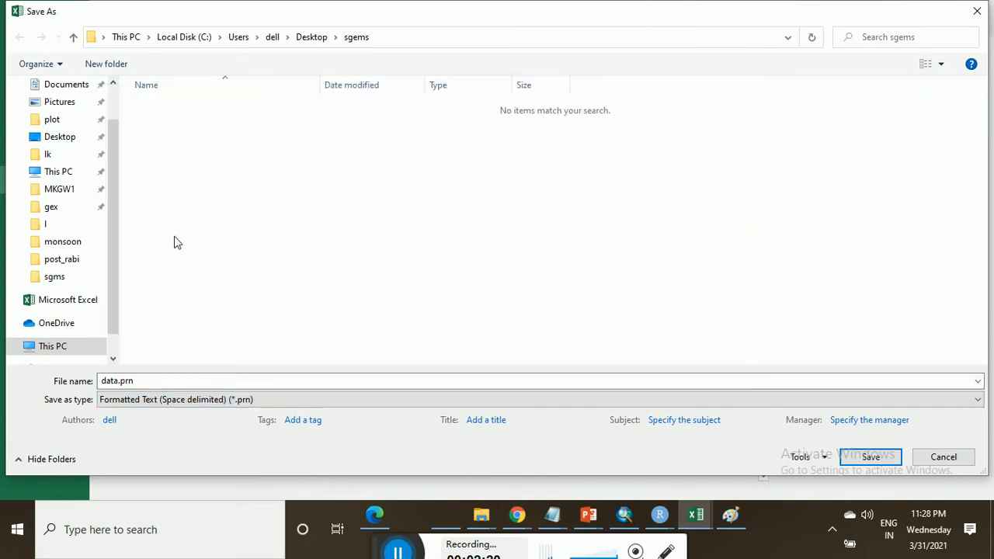
click(870, 458)
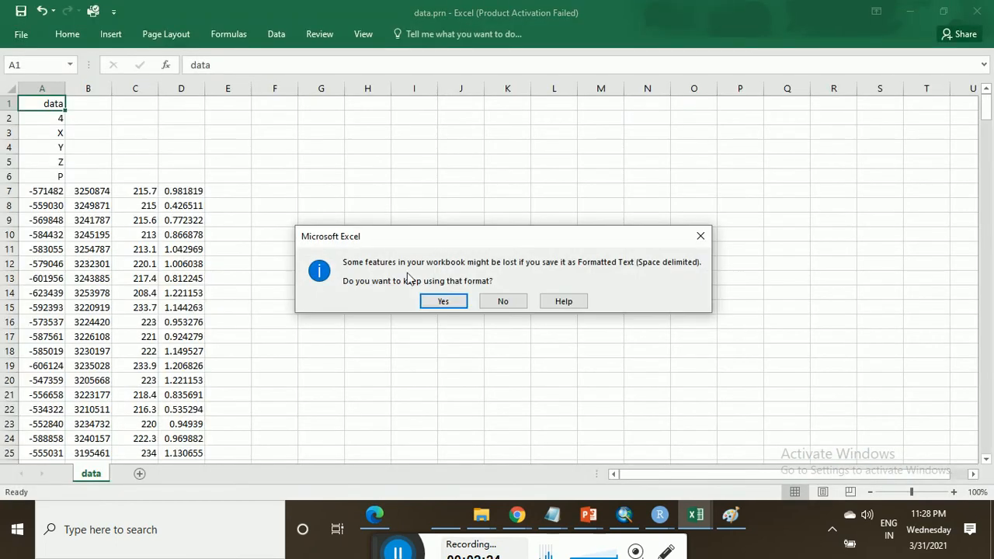
click(440, 303)
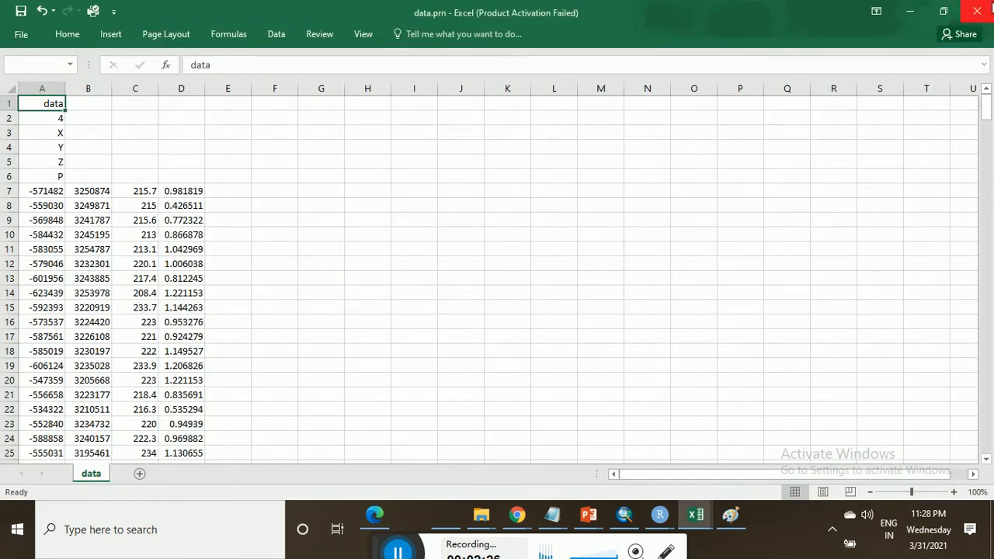
click(991, 9)
click(513, 272)
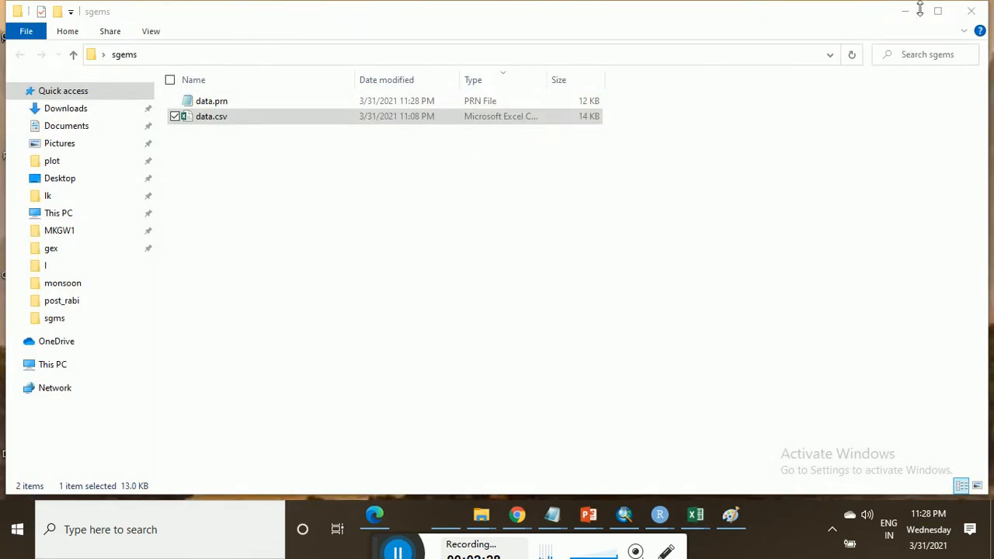
- Open data.prn from the sgems folder in Notepad++ to examine its header lines and columns
click(240, 110)
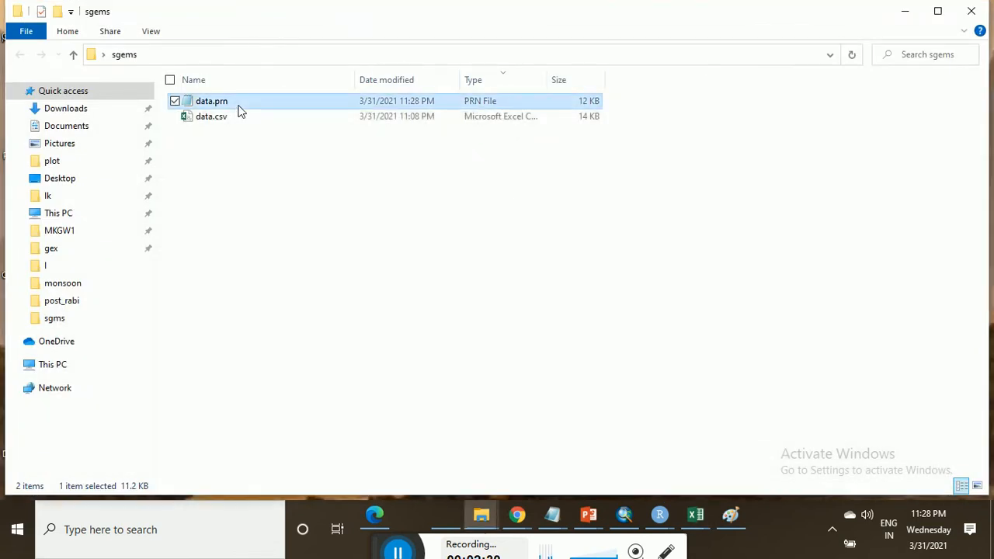
right_click(239, 104)
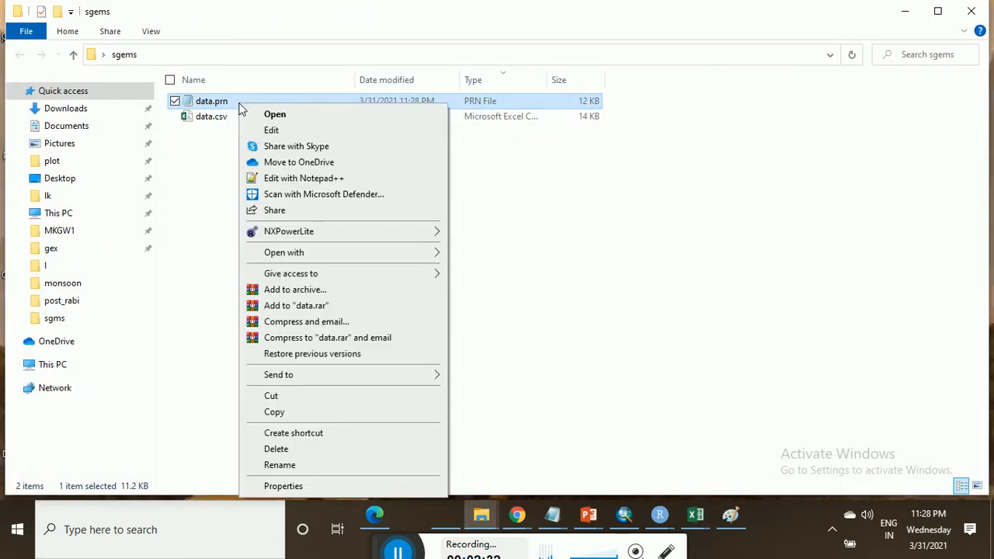
click(289, 182)
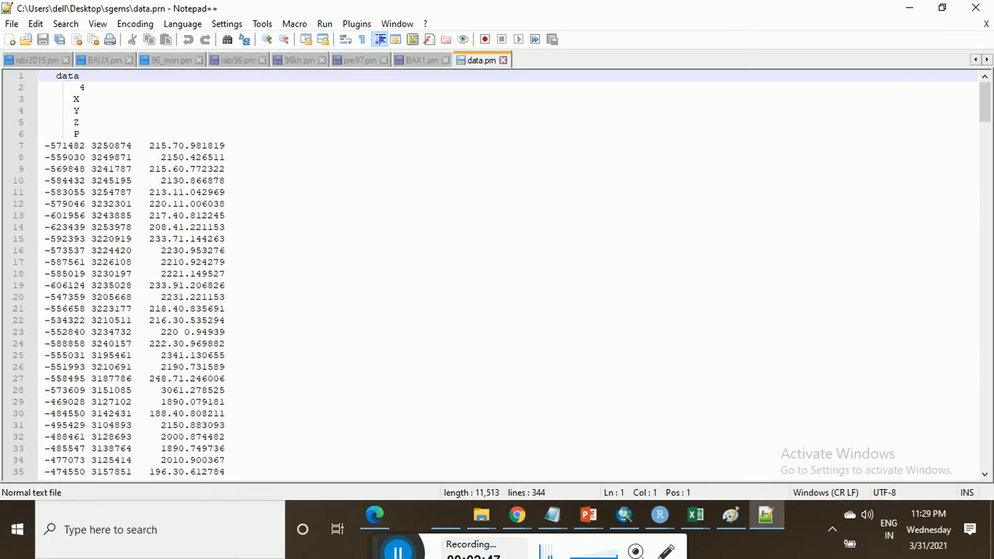
- Remove one space before the 4 on line 2, close data.prn without saving, and return to the sgems folder
click(79, 87)
key(BackSpace)
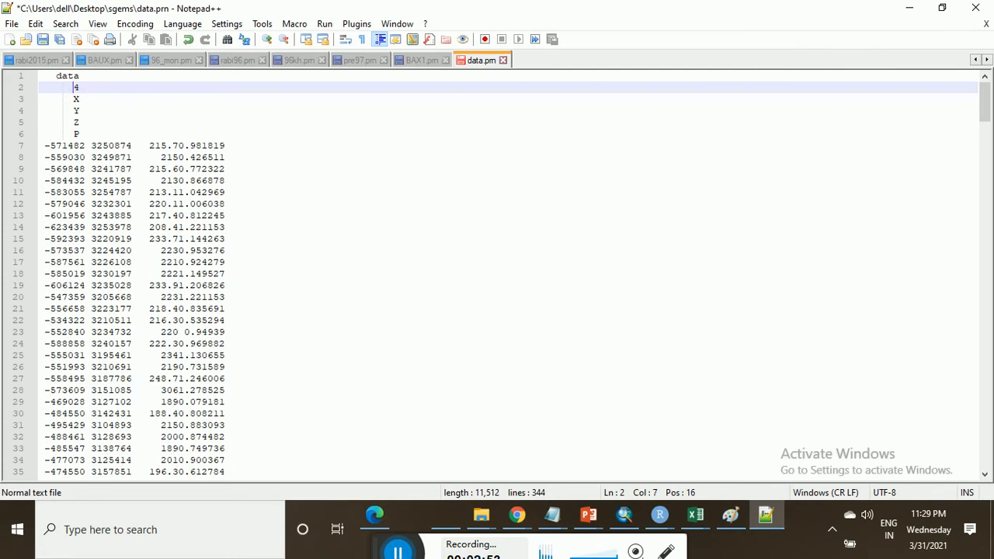
click(986, 24)
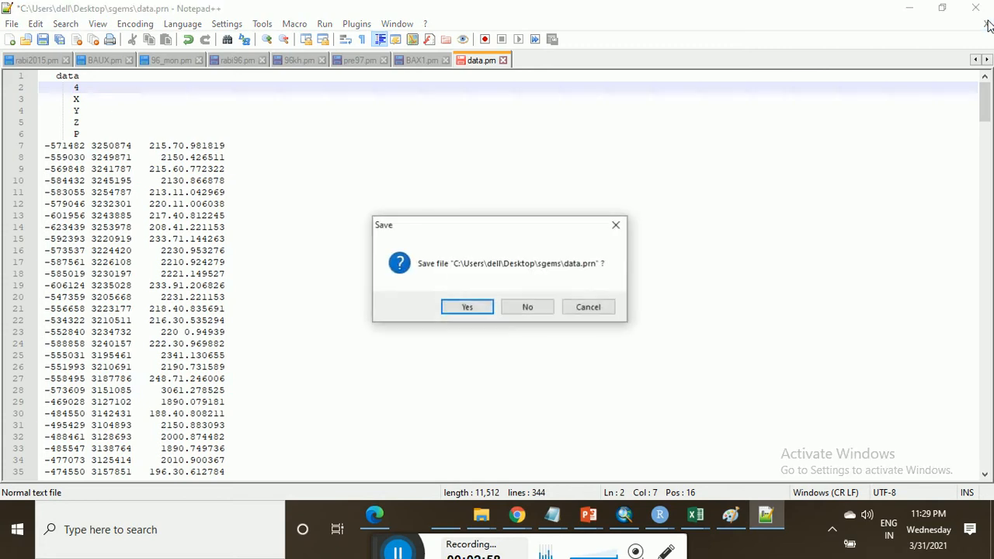
click(541, 310)
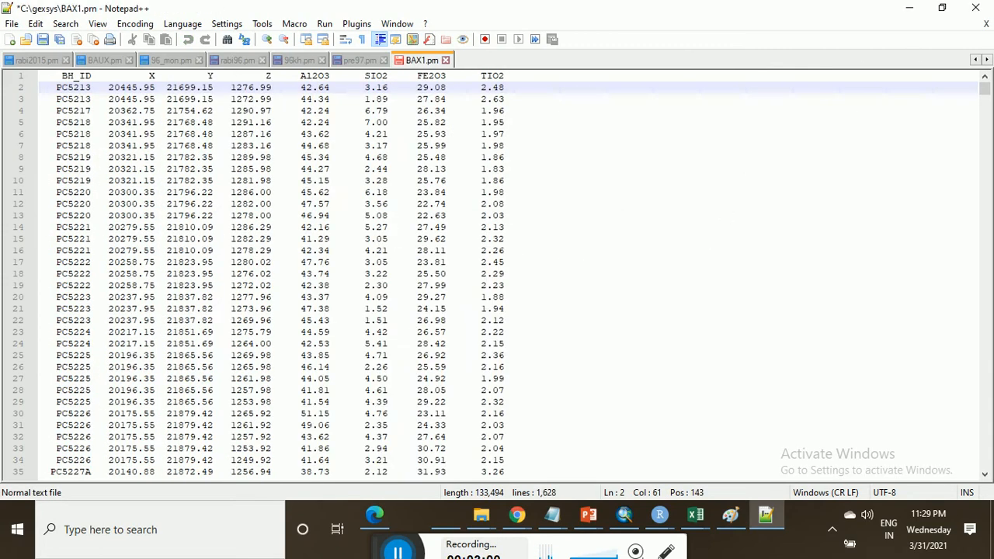
click(922, 8)
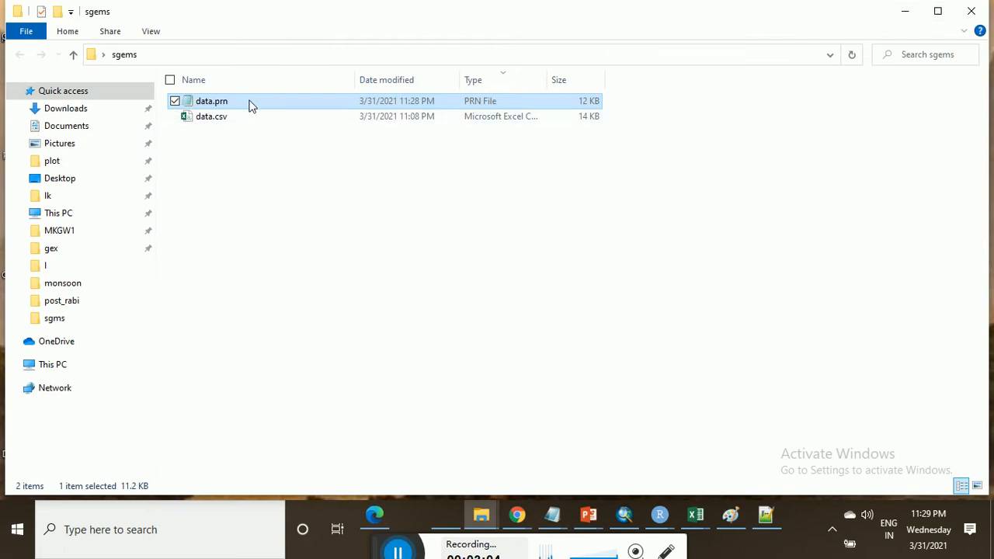
- Open data.csv from the sgems folder in Excel, leaving the name of data.prn as it is
key(F2)
key(End)
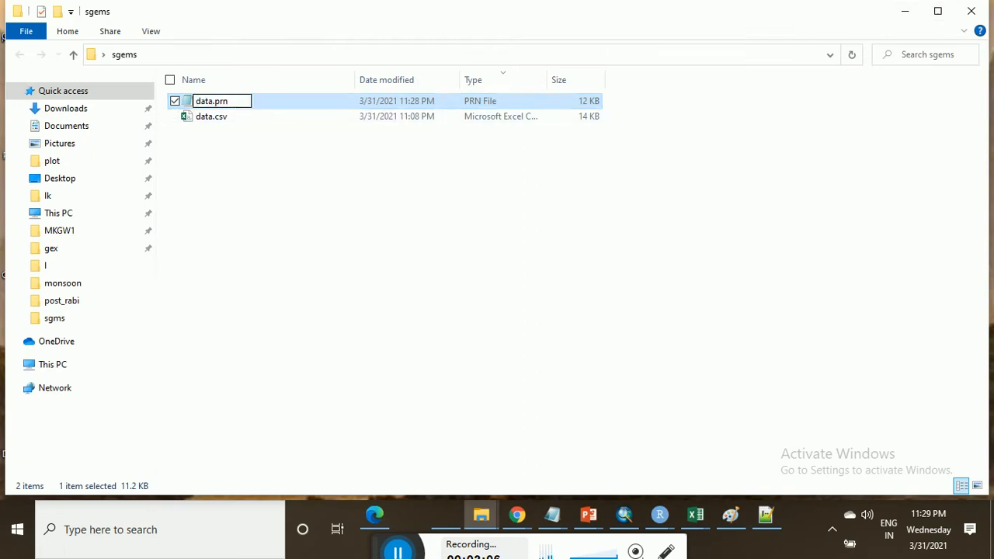
click(238, 117)
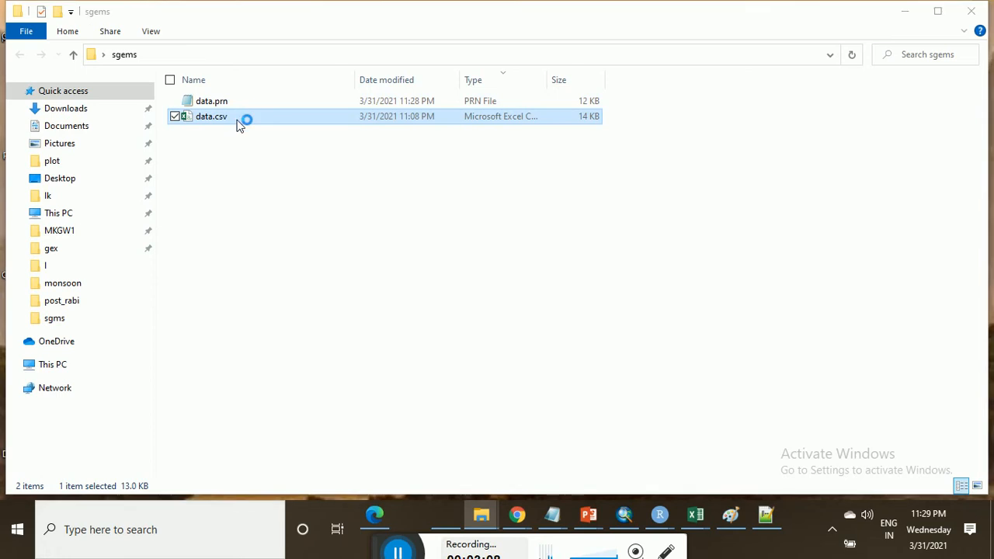
double_click(238, 117)
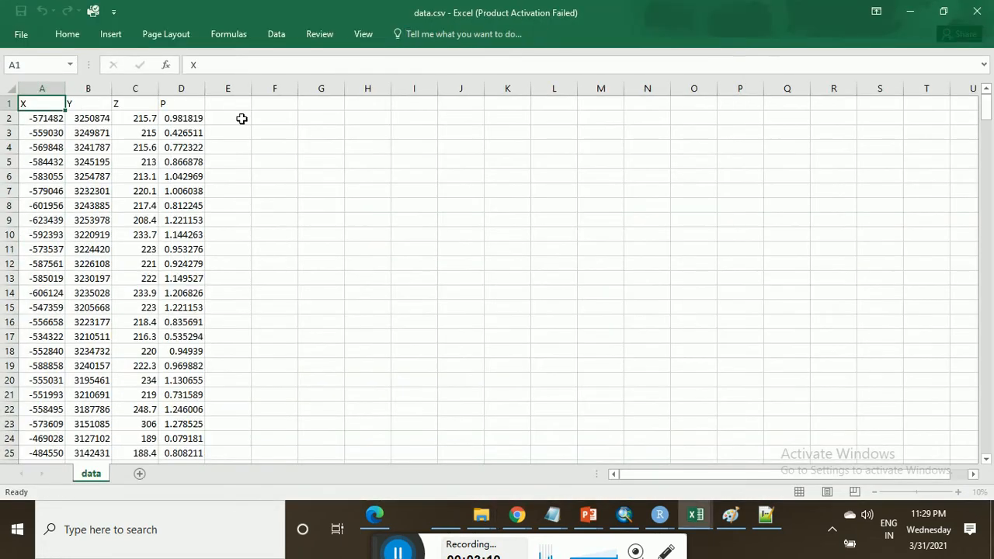
- Right-align all of column A, including its X header
click(62, 102)
right_click(62, 102)
key(Escape)
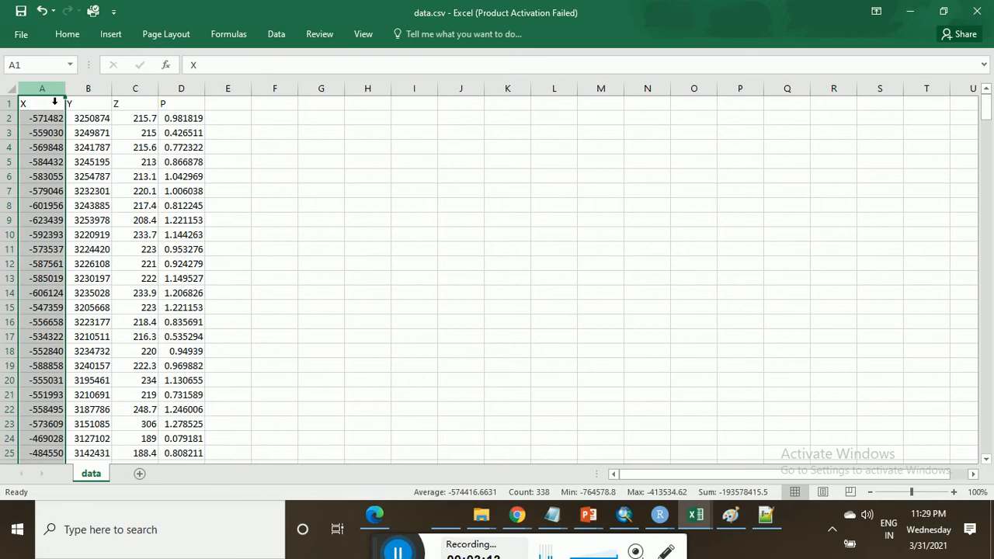
click(67, 36)
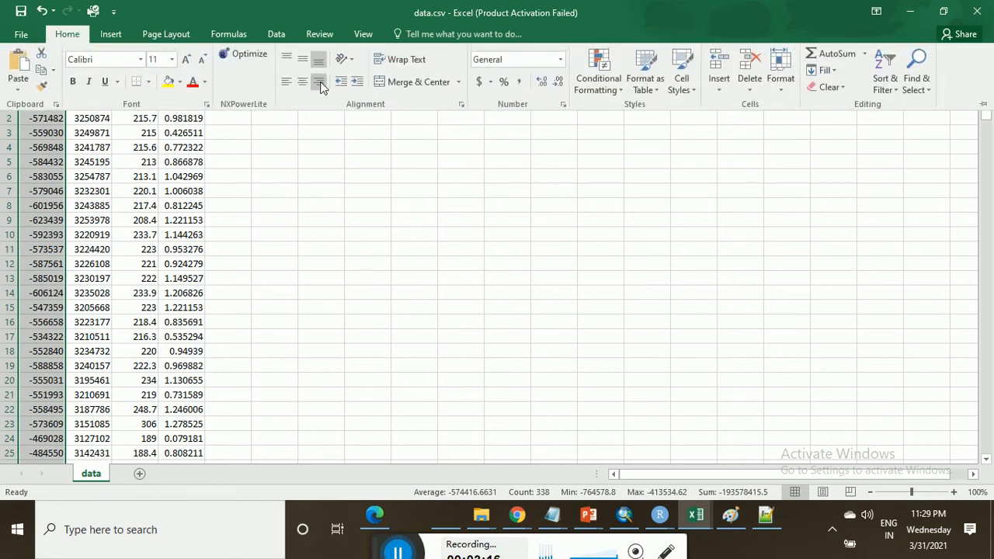
click(311, 166)
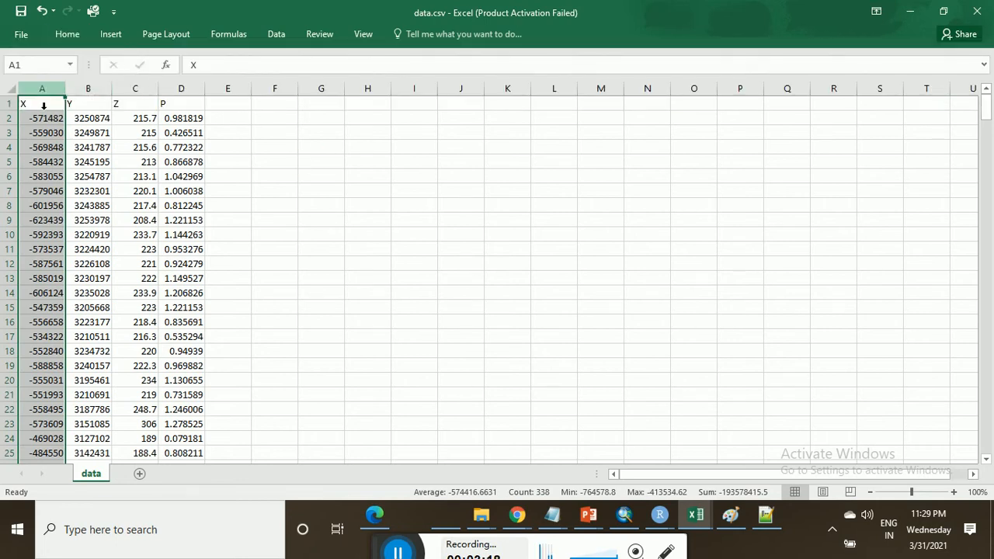
click(67, 34)
click(318, 81)
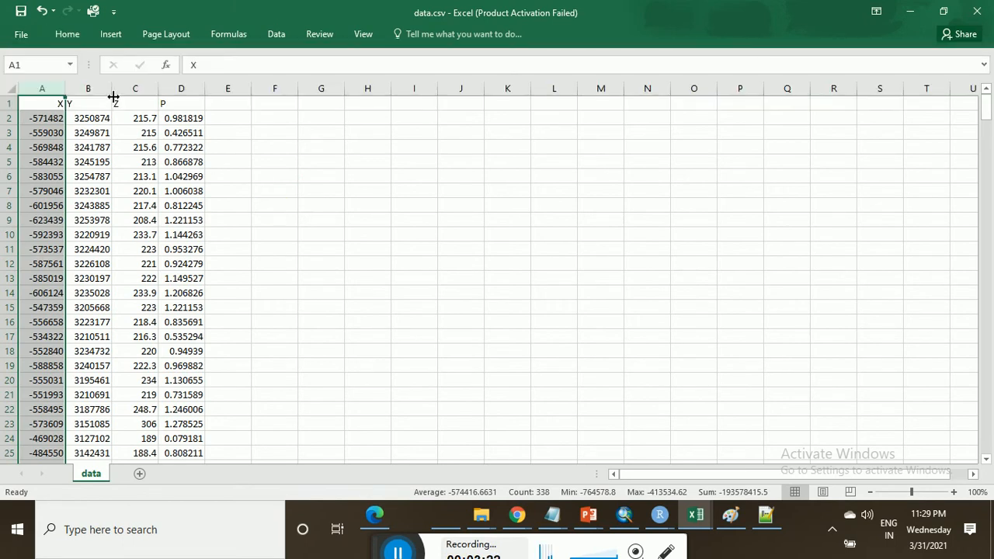
- Right-align all of column B, including its Y header
click(88, 88)
click(68, 34)
double_click(320, 83)
click(303, 197)
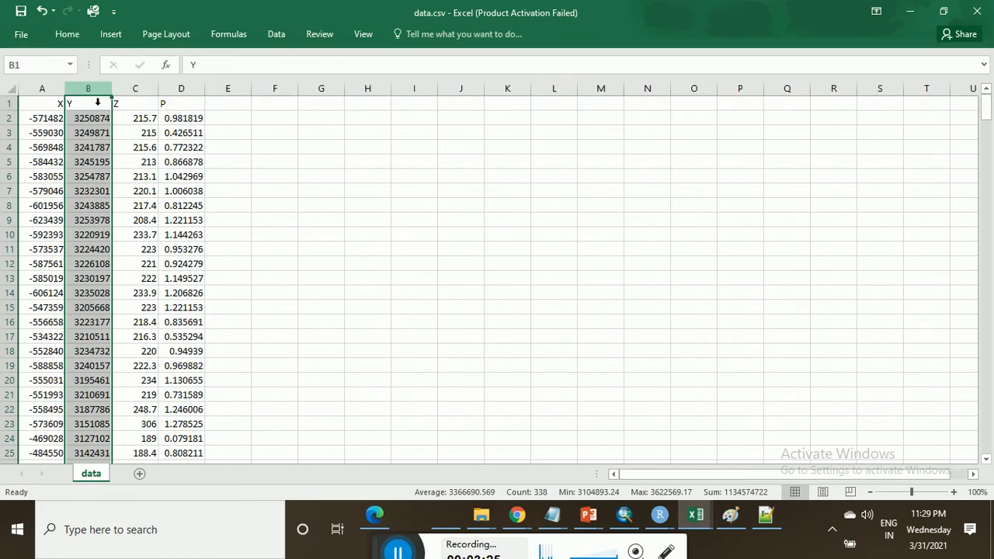
click(68, 35)
click(320, 83)
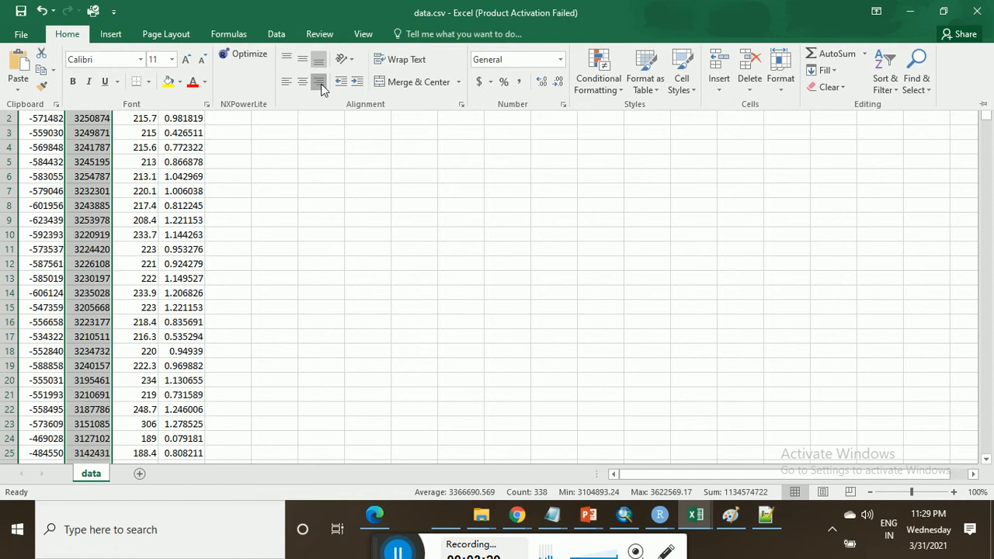
click(316, 191)
- Right-align columns C and D, including their Z and P headers
click(153, 90)
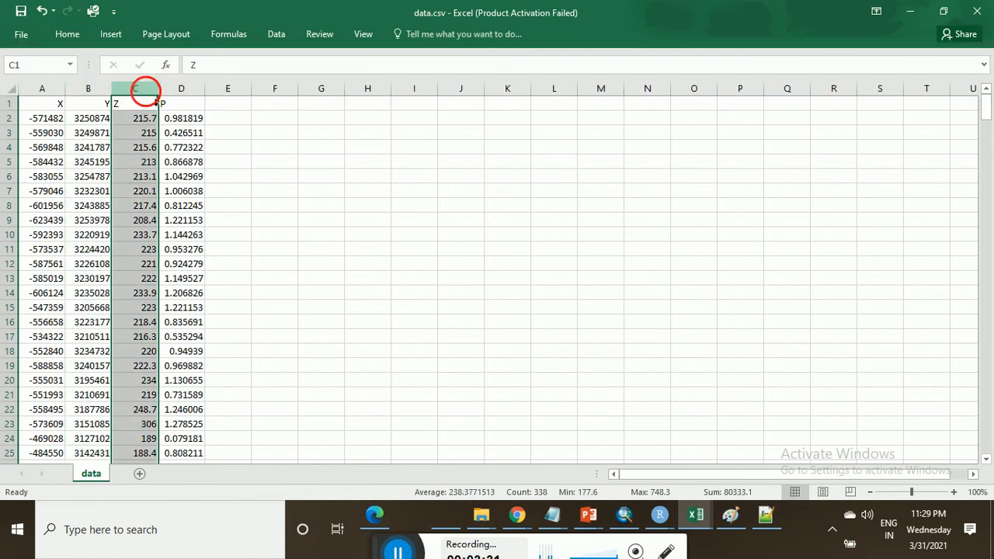
click(67, 34)
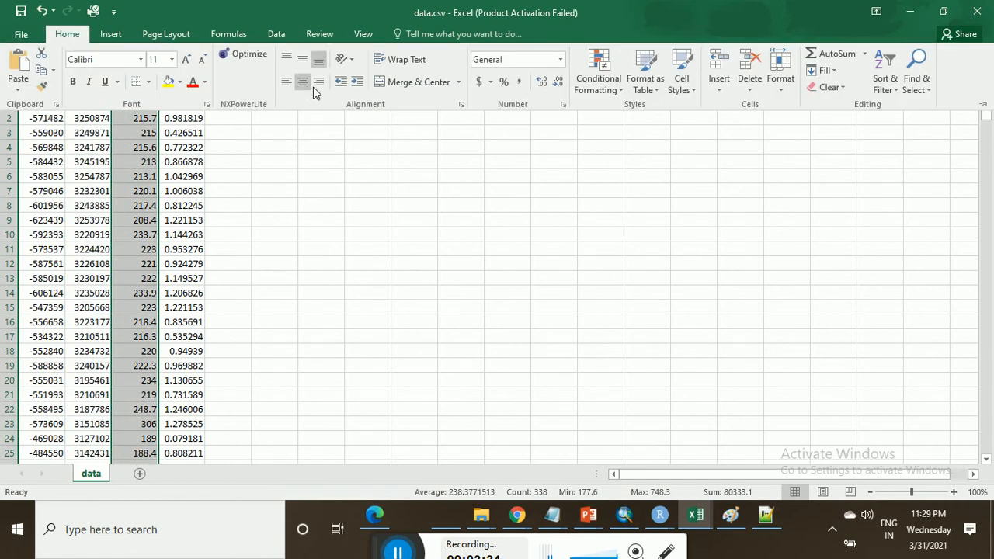
click(284, 186)
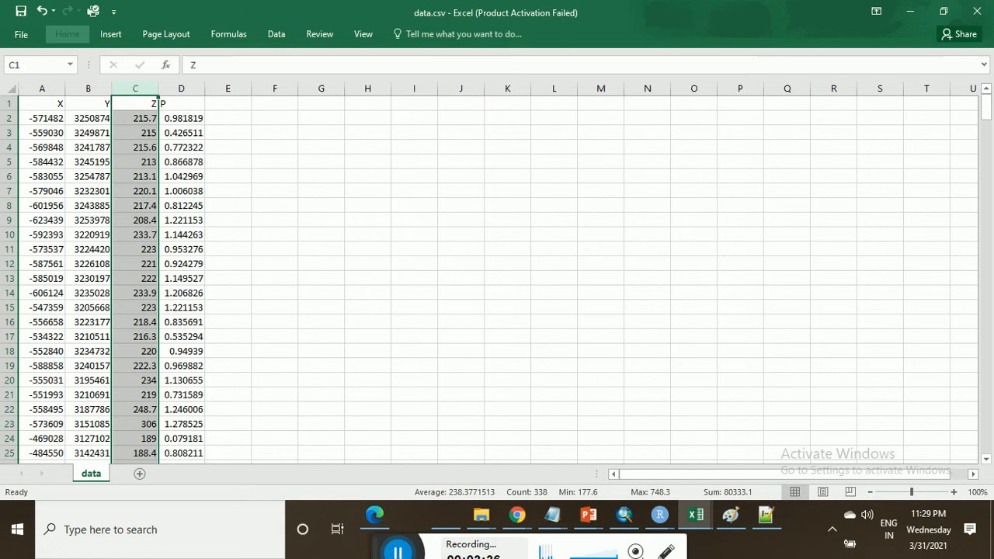
click(177, 87)
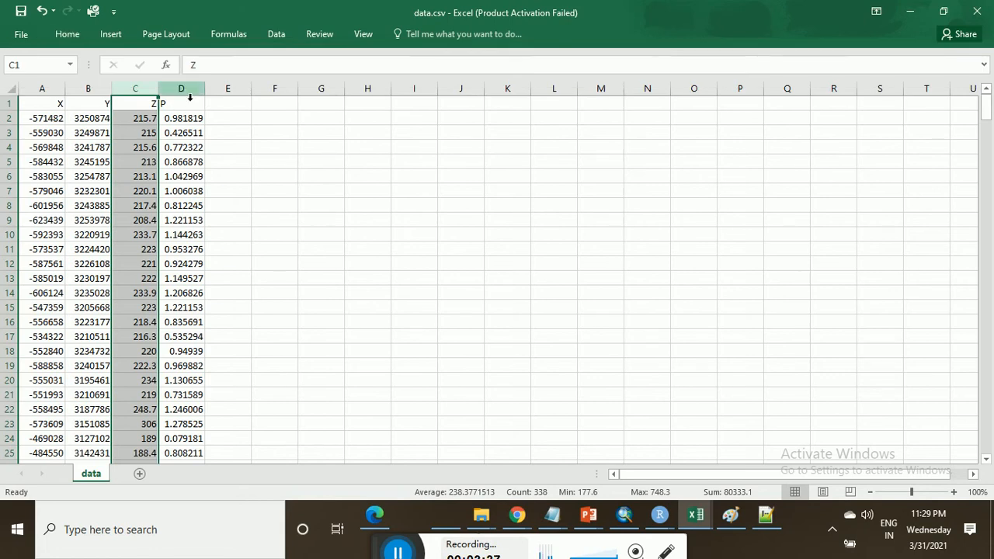
click(67, 35)
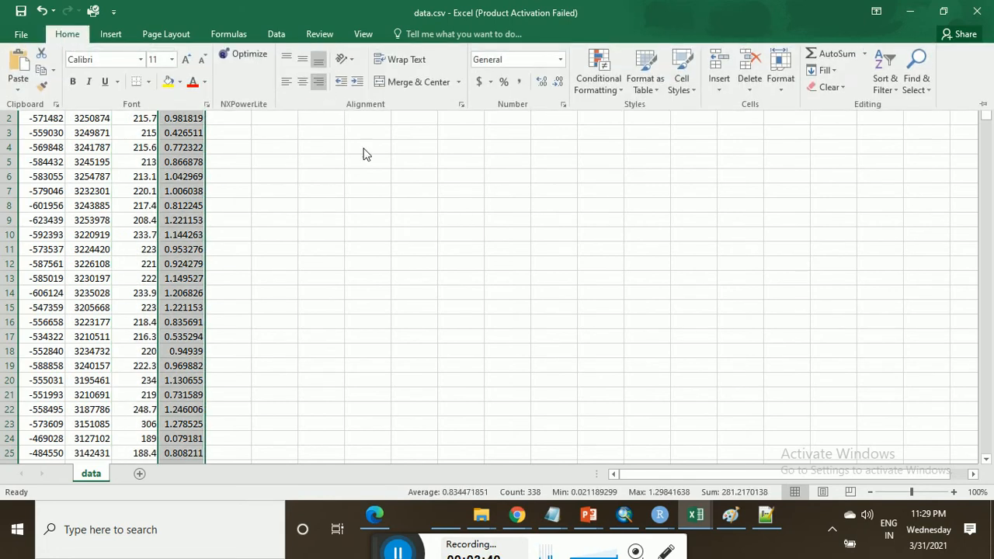
click(382, 197)
- Set the width of column A, which holds the X values, to 15
click(42, 87)
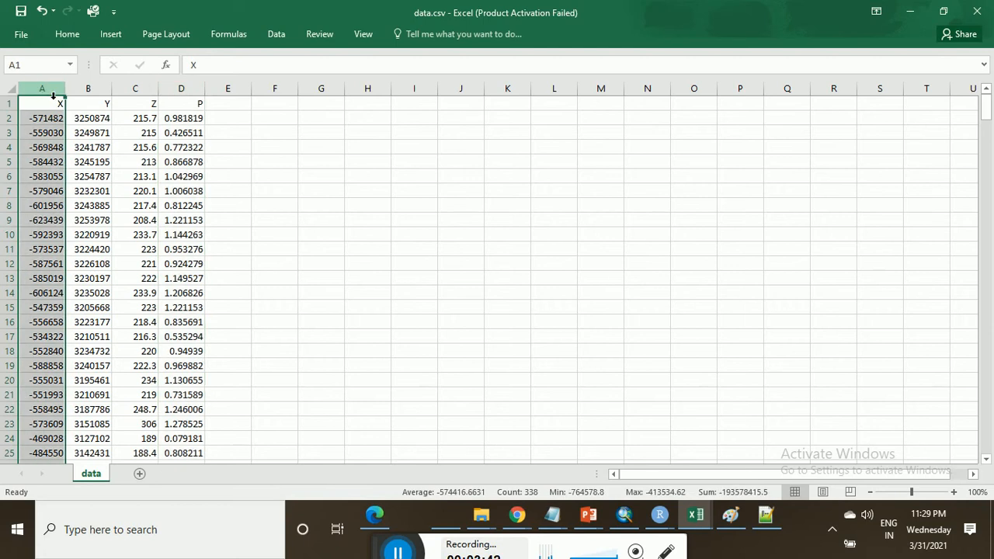
right_click(46, 91)
click(107, 263)
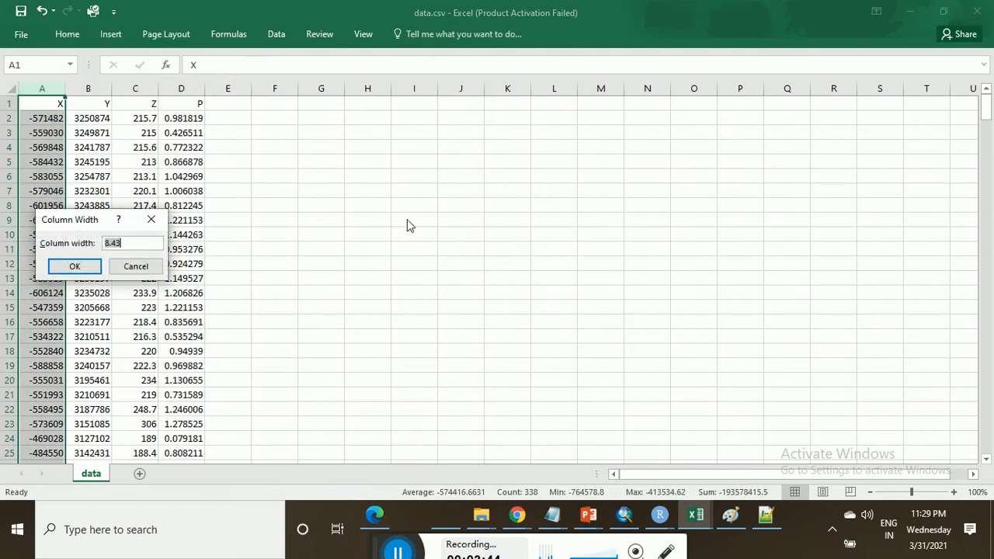
key(BackSpace)
click(75, 265)
- Set the width of column B, which holds the Y values, to 15
click(122, 88)
right_click(122, 89)
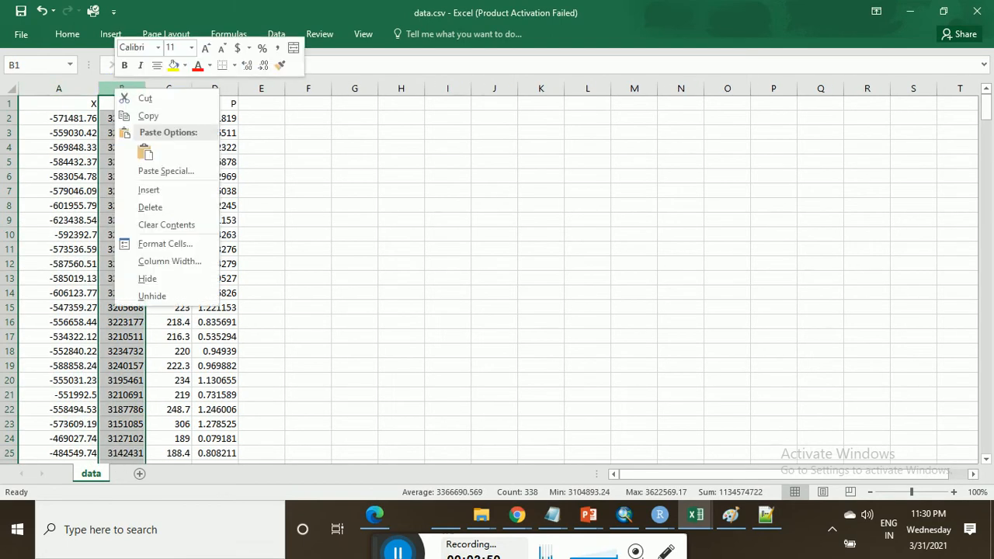
click(169, 261)
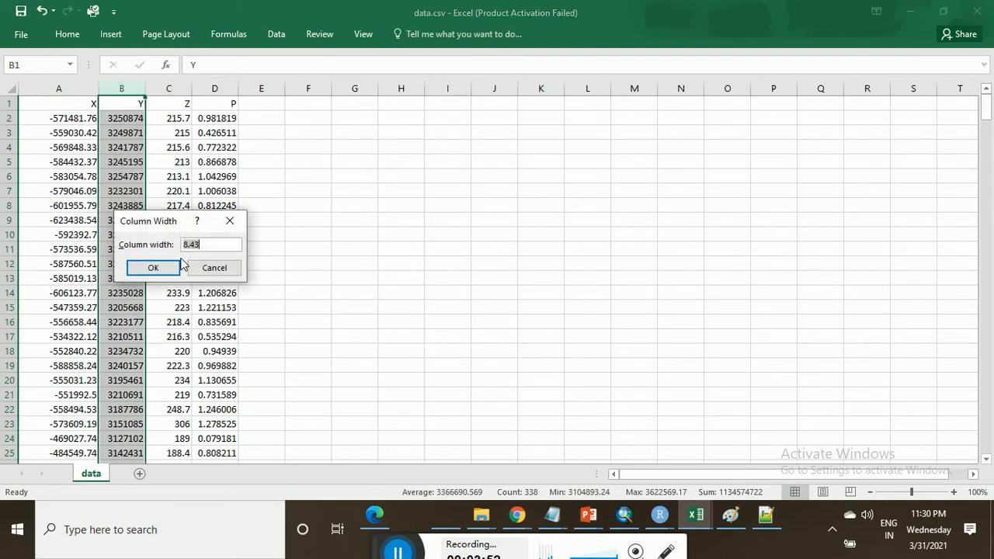
text(15)
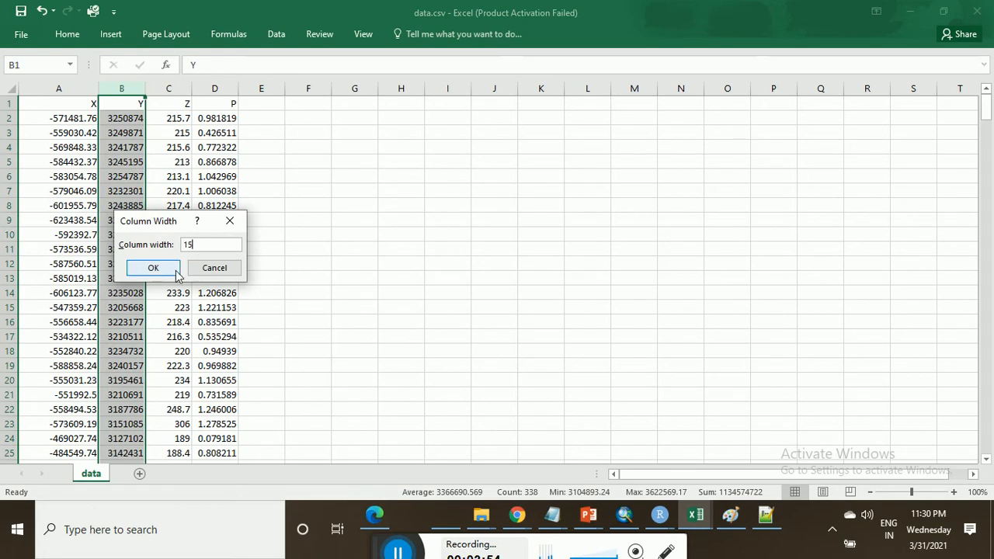
click(155, 267)
- Set the width of column C, which holds the Z values, to 15
click(213, 91)
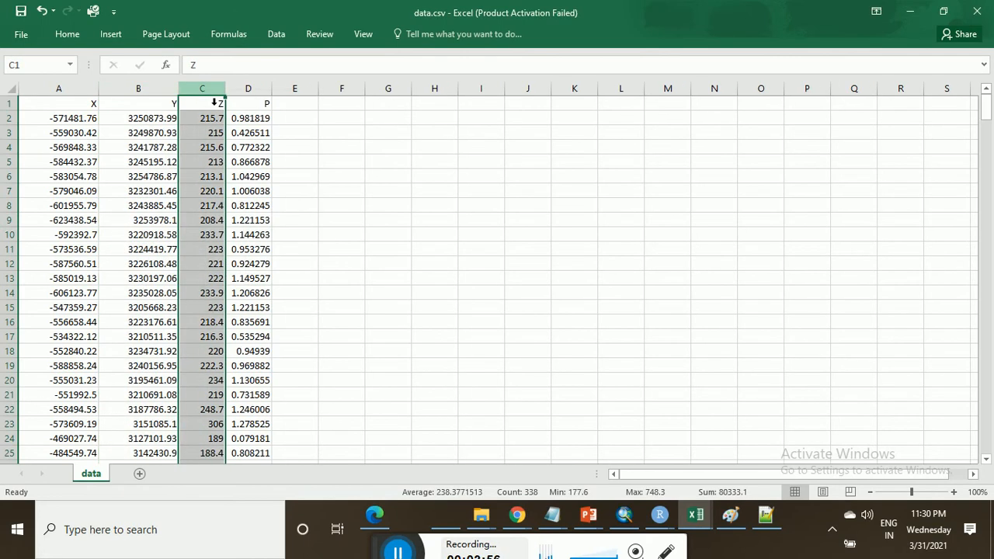
right_click(205, 90)
click(268, 264)
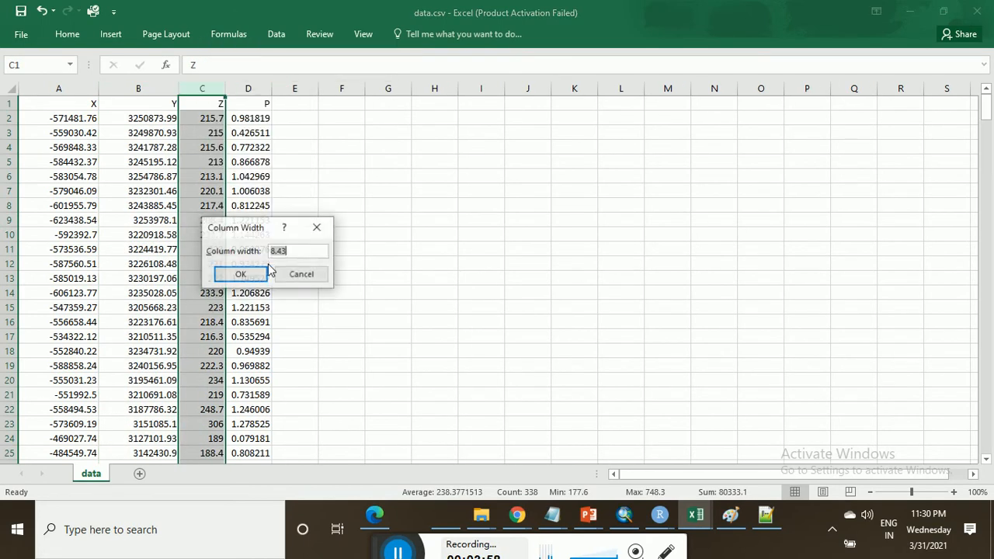
text(15)
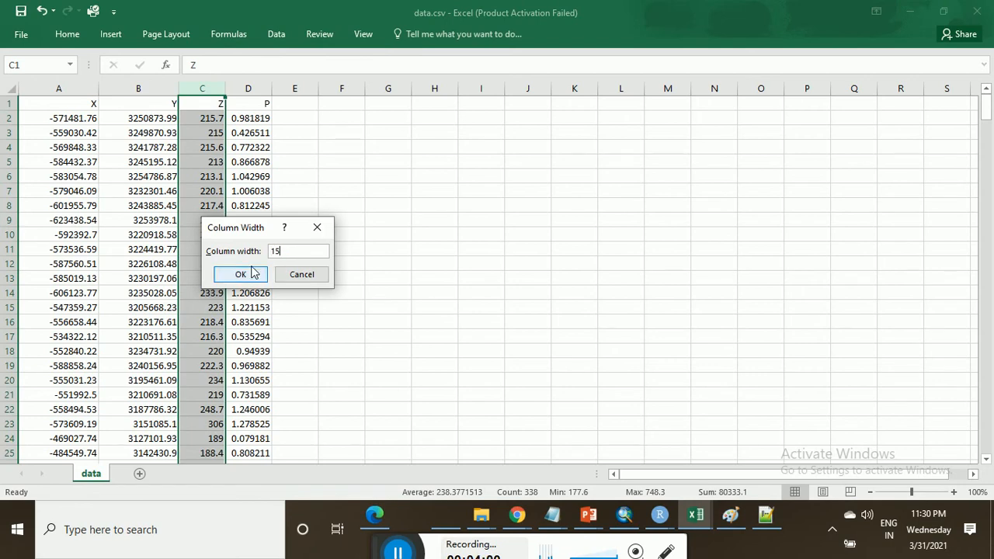
click(241, 274)
- Set the width of column D, which holds the P values, to 15
click(295, 88)
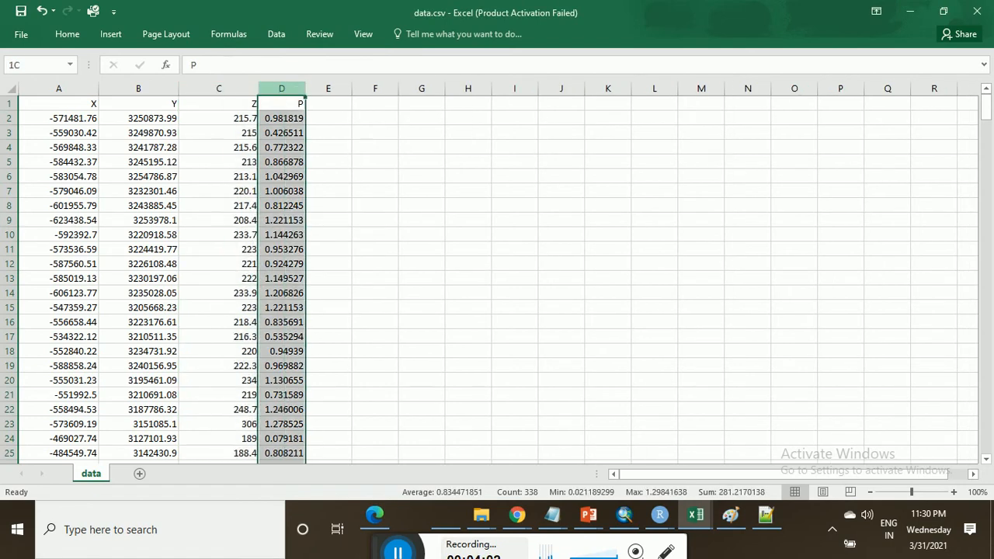
right_click(293, 87)
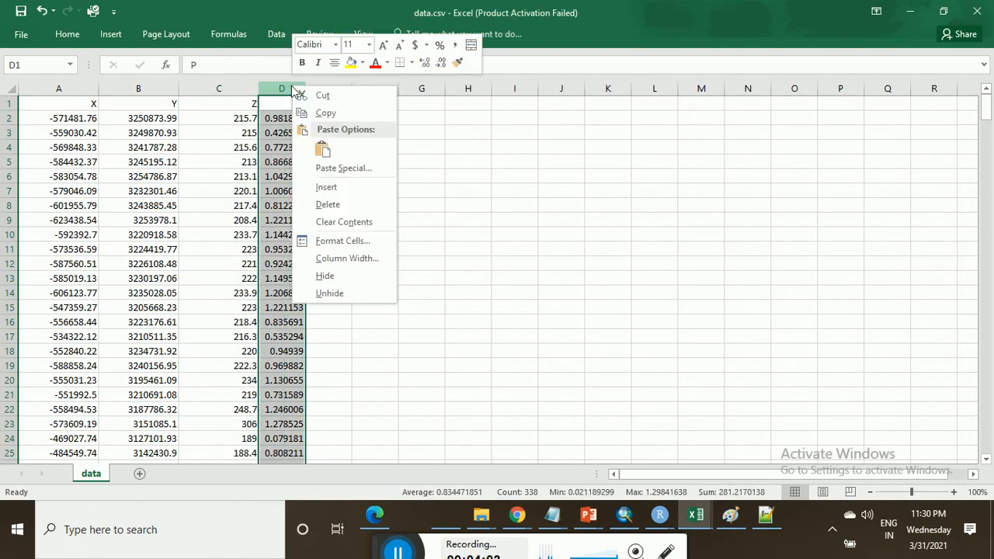
click(361, 255)
text(15)
click(333, 265)
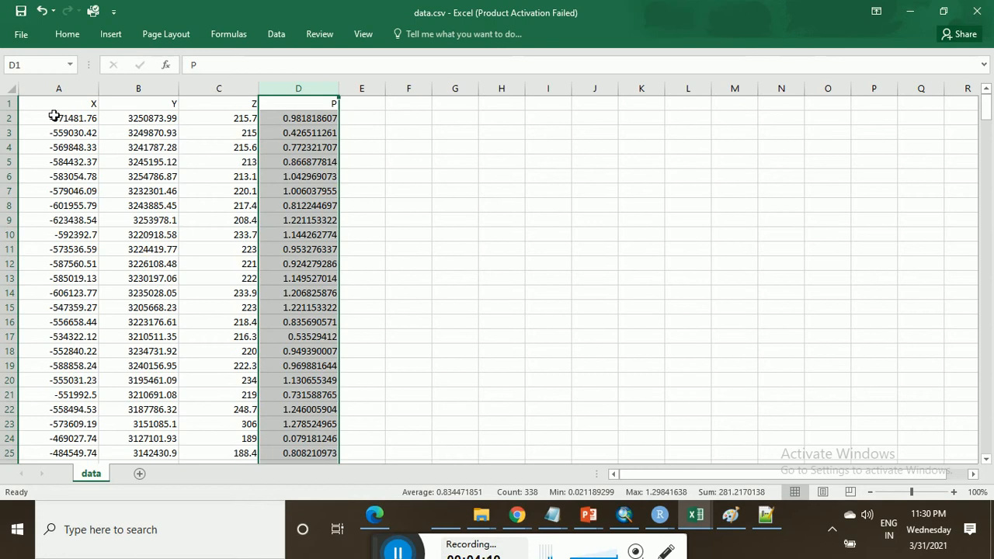
- Insert four blank rows at the top of the sheet and clear the X, Y, Z and P labels from row 5
click(9, 103)
right_click(7, 106)
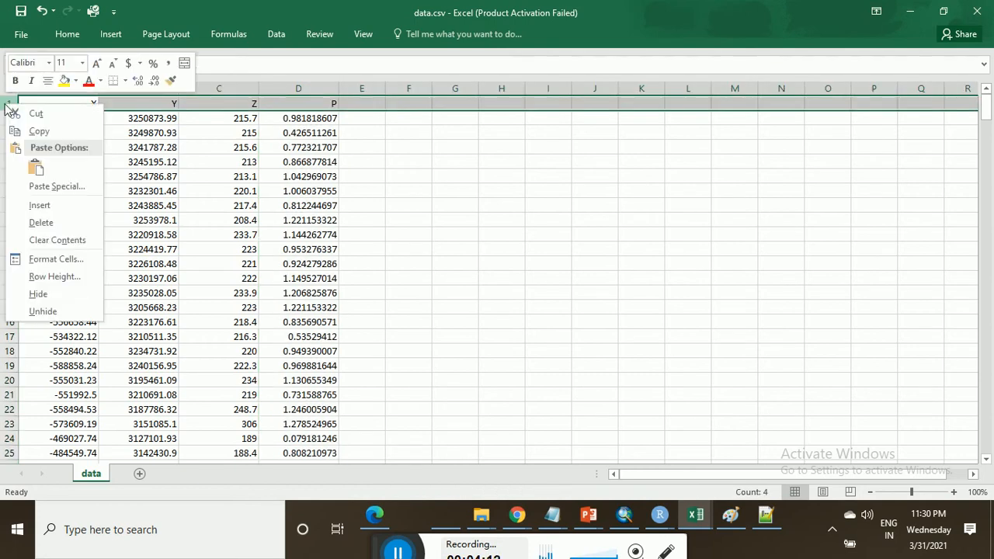
click(39, 205)
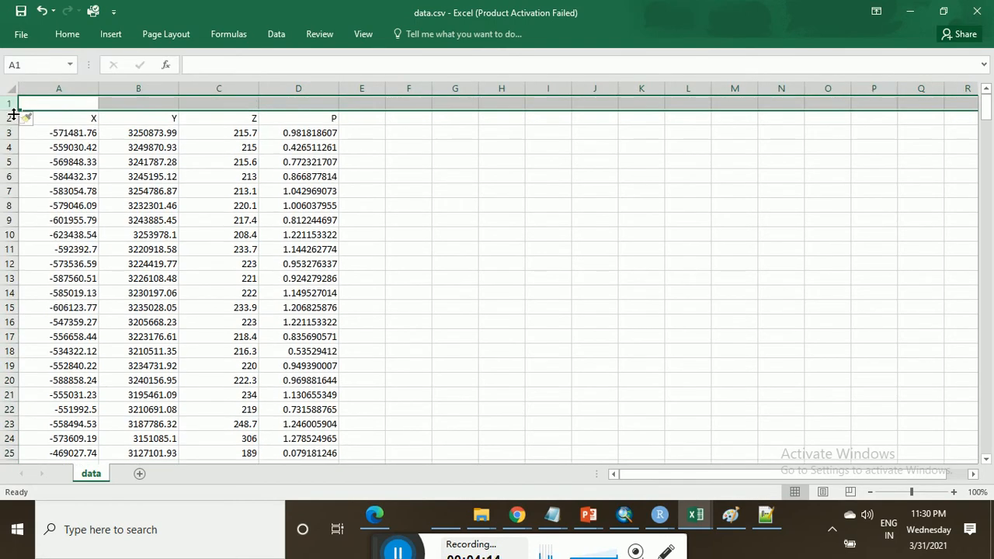
right_click(9, 106)
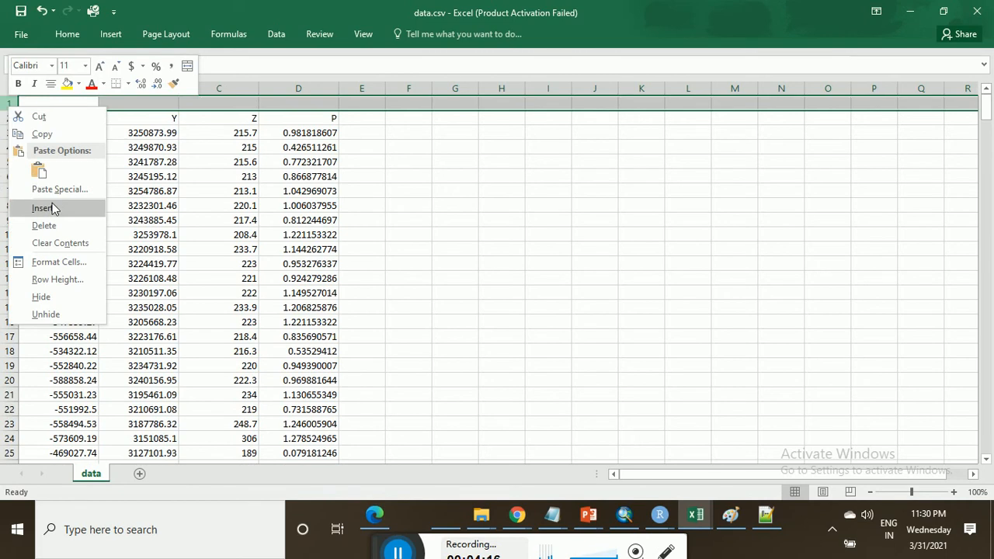
click(43, 208)
right_click(11, 104)
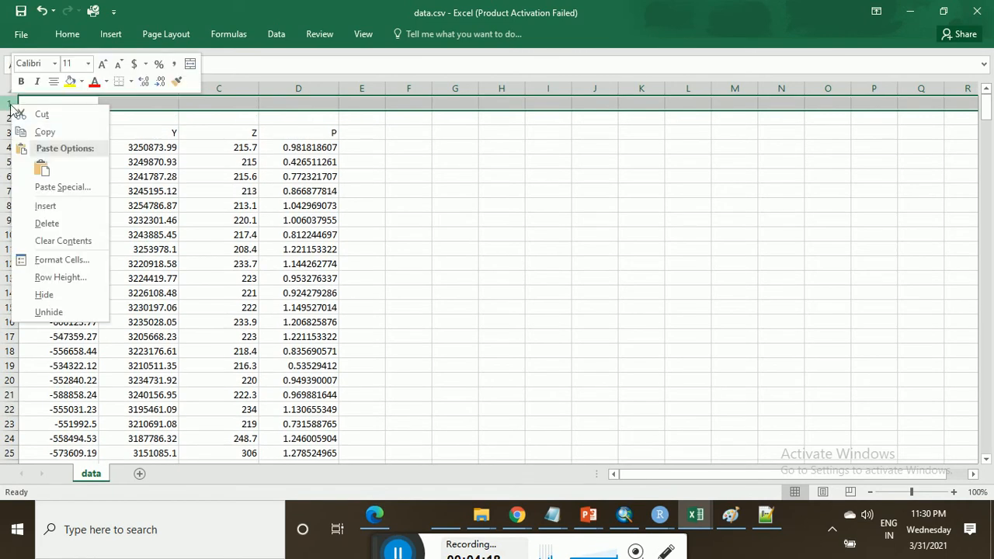
click(48, 207)
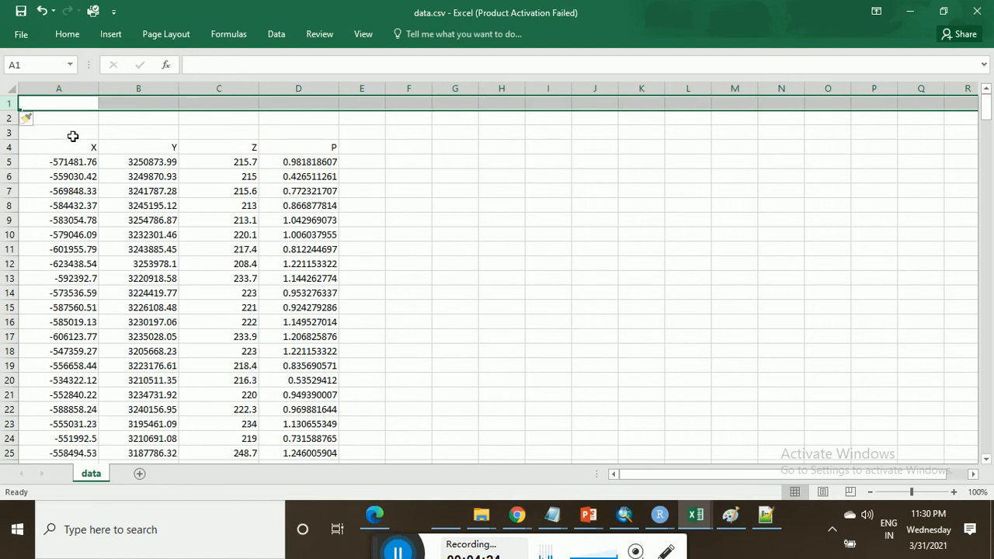
right_click(11, 104)
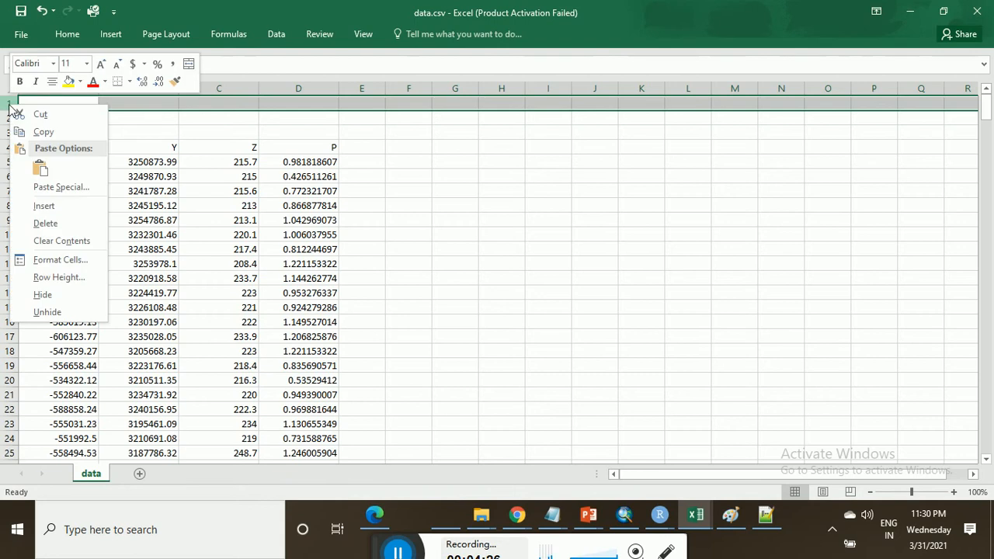
click(74, 208)
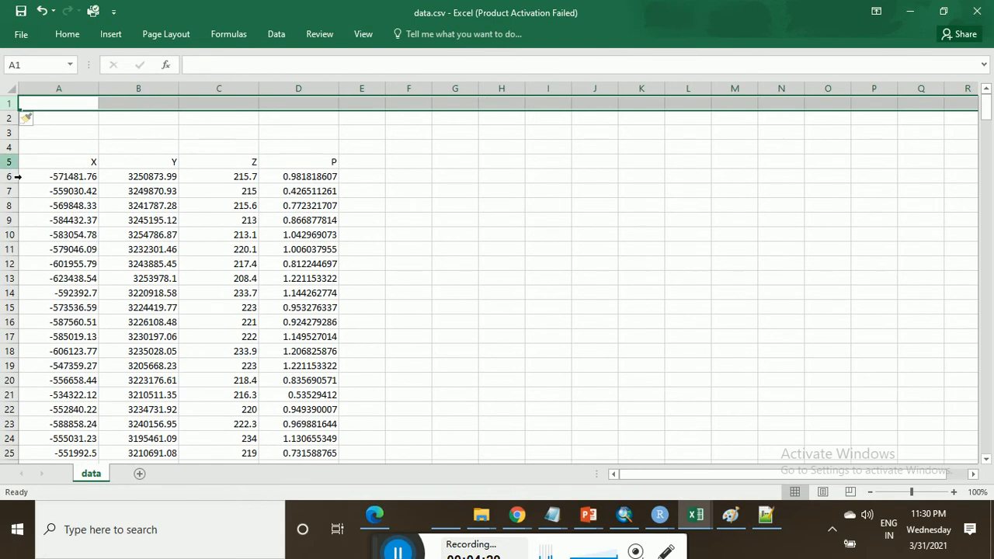
click(11, 165)
key(Delete)
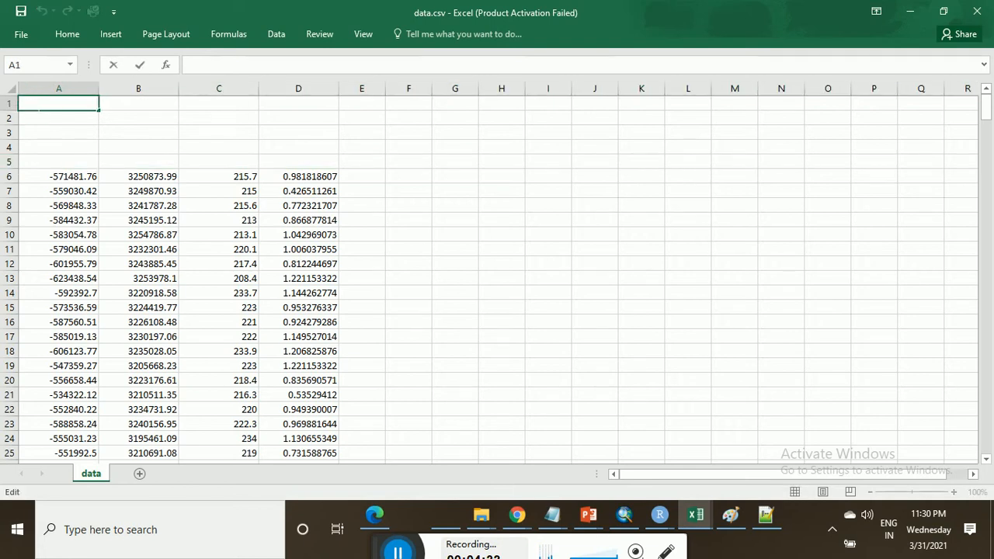
- Apply the Number format to all of column A
click(67, 88)
click(70, 39)
click(561, 61)
click(536, 125)
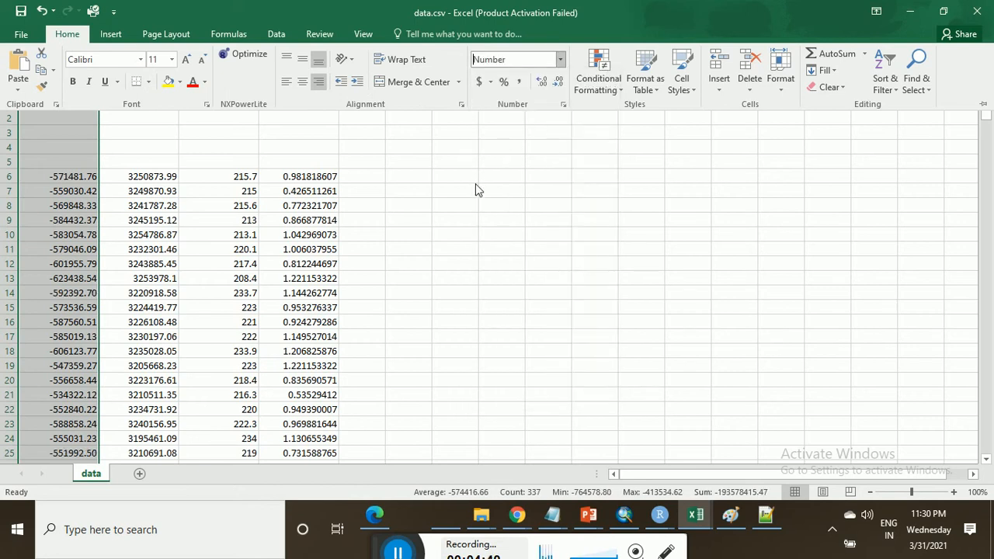
- Apply the Number format to all of column B
click(138, 88)
click(66, 33)
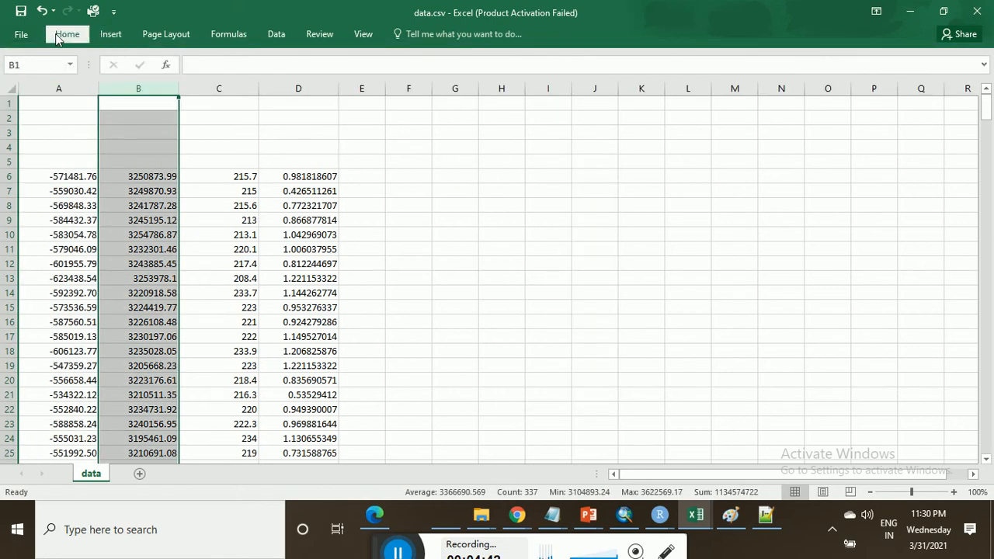
click(559, 67)
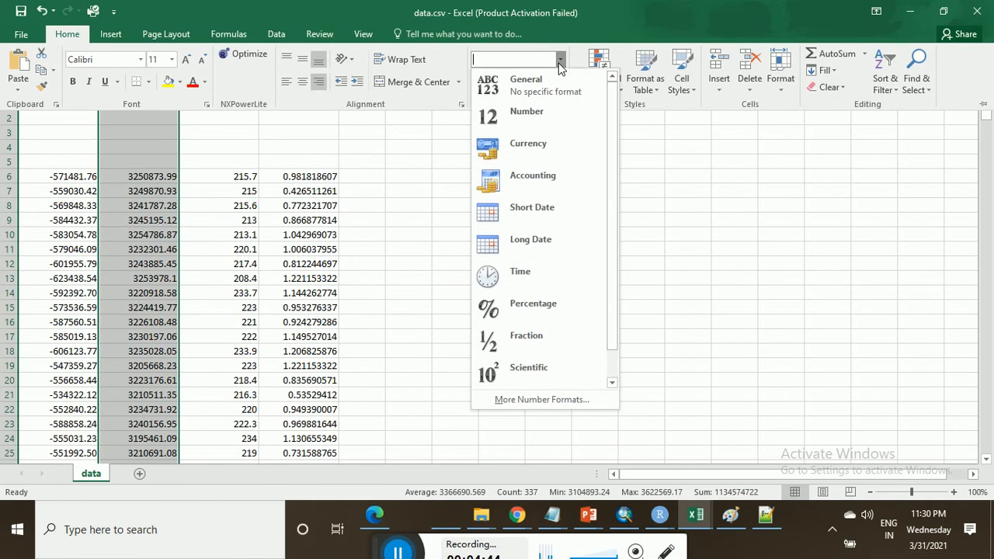
click(575, 108)
- Apply the Number format to all of column C
click(239, 91)
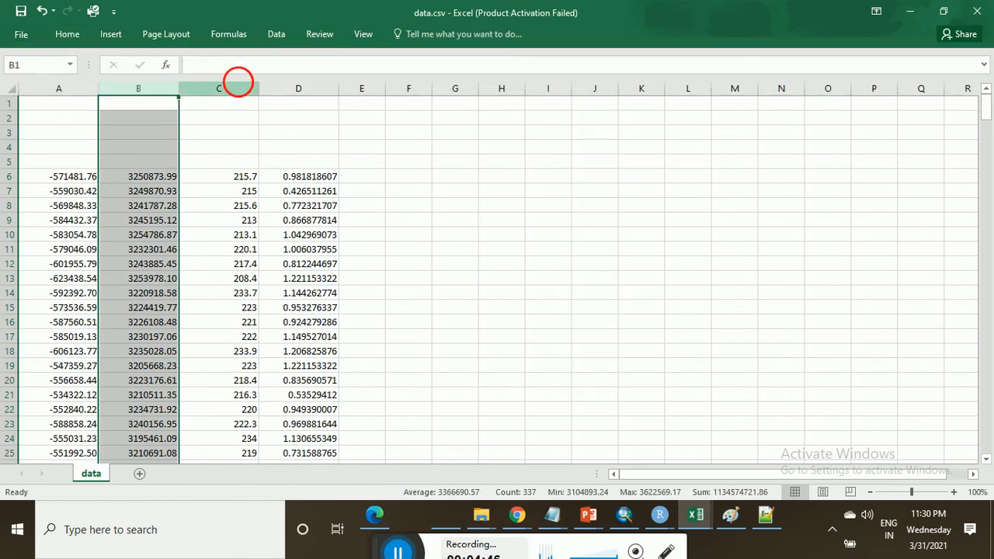
click(66, 33)
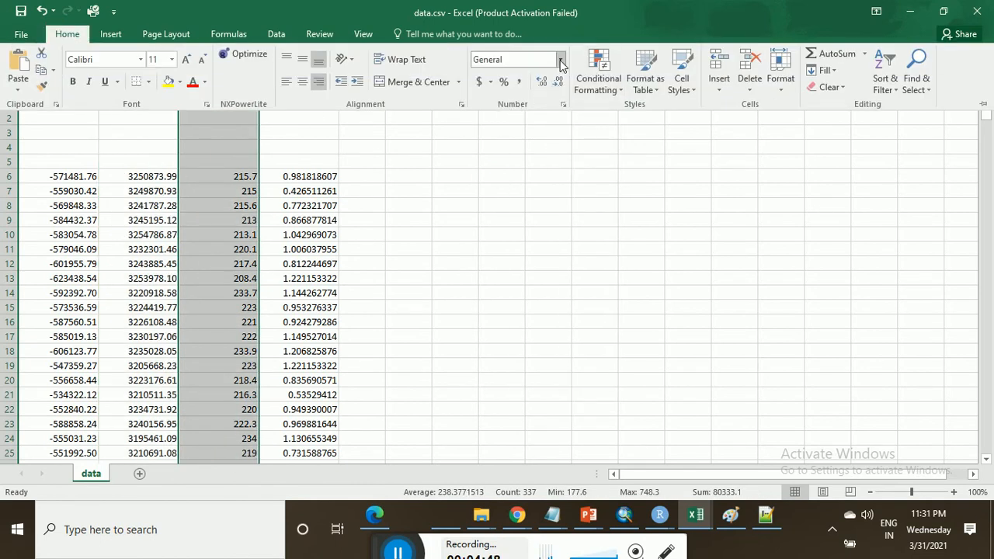
click(559, 59)
click(531, 128)
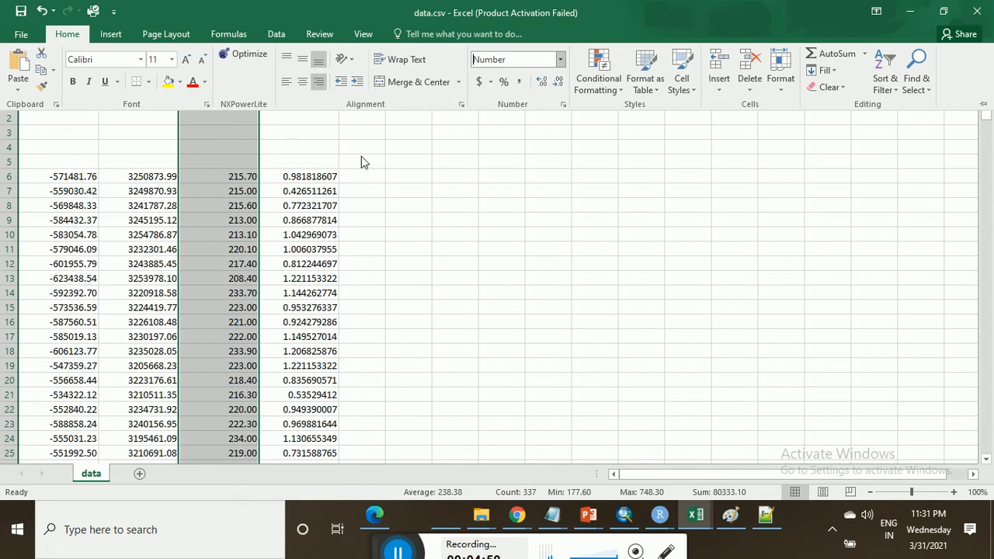
- Apply the Number format to all of column D
click(325, 90)
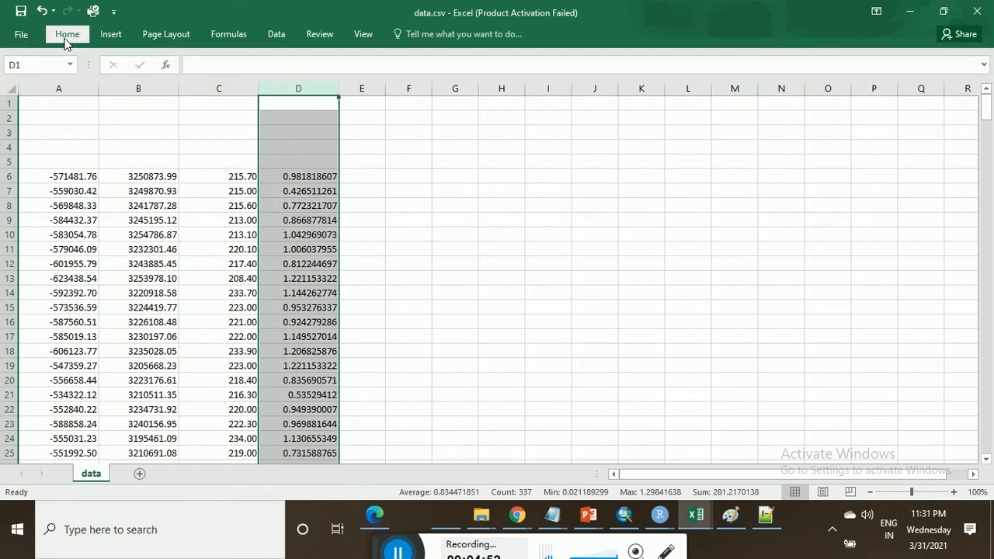
click(67, 35)
click(559, 61)
click(550, 113)
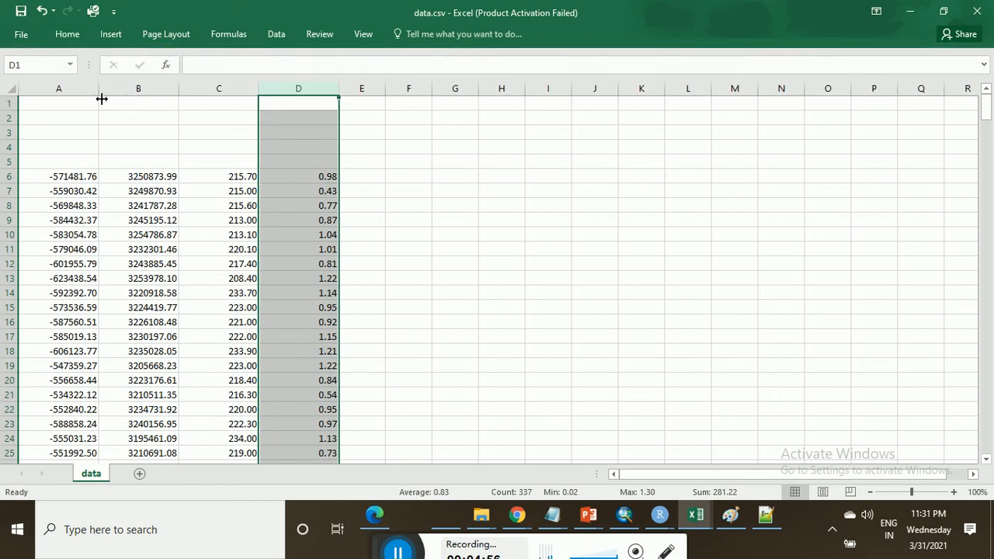
- Enter the header lines DATA, X, Y, Z and P in cells A1 to A5, one per cell
click(70, 105)
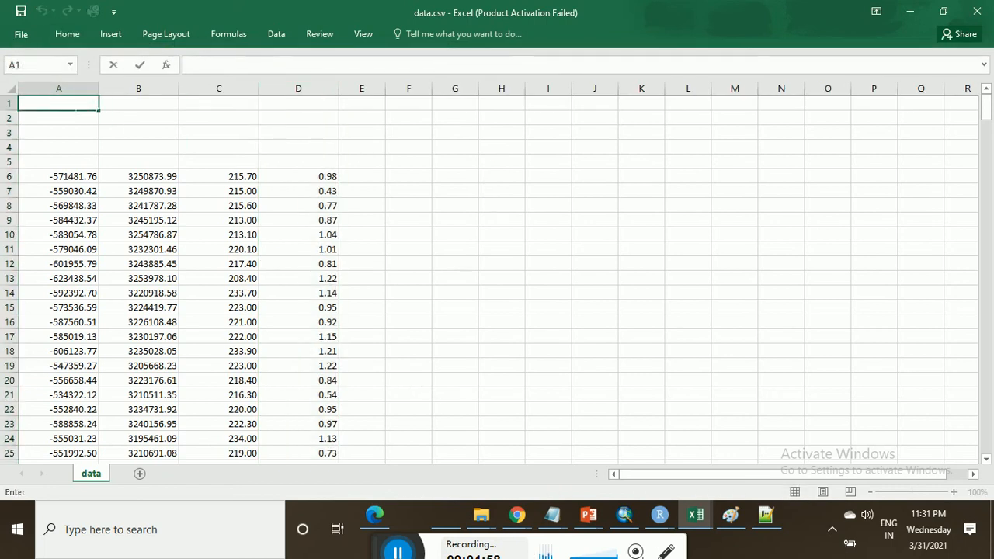
text(DATA)
click(93, 122)
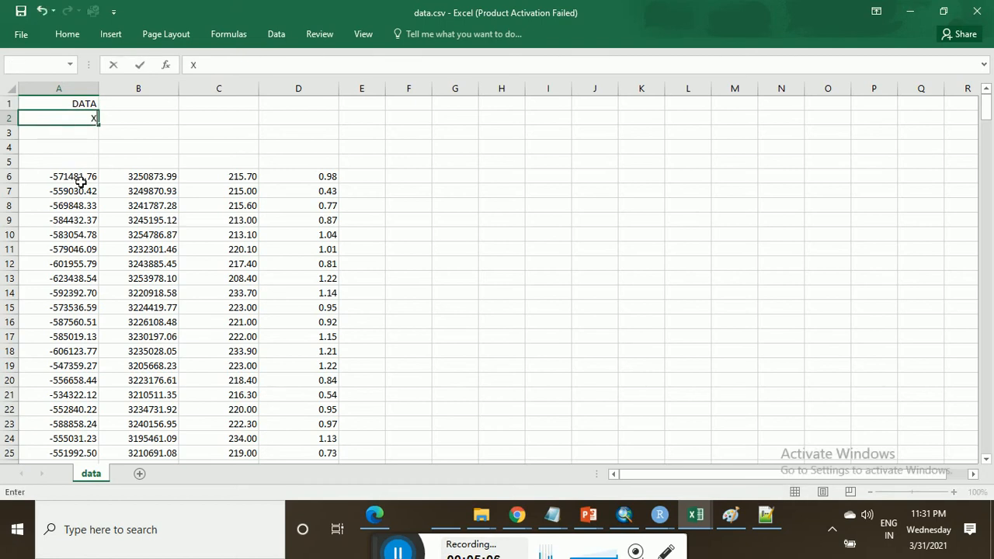
click(93, 135)
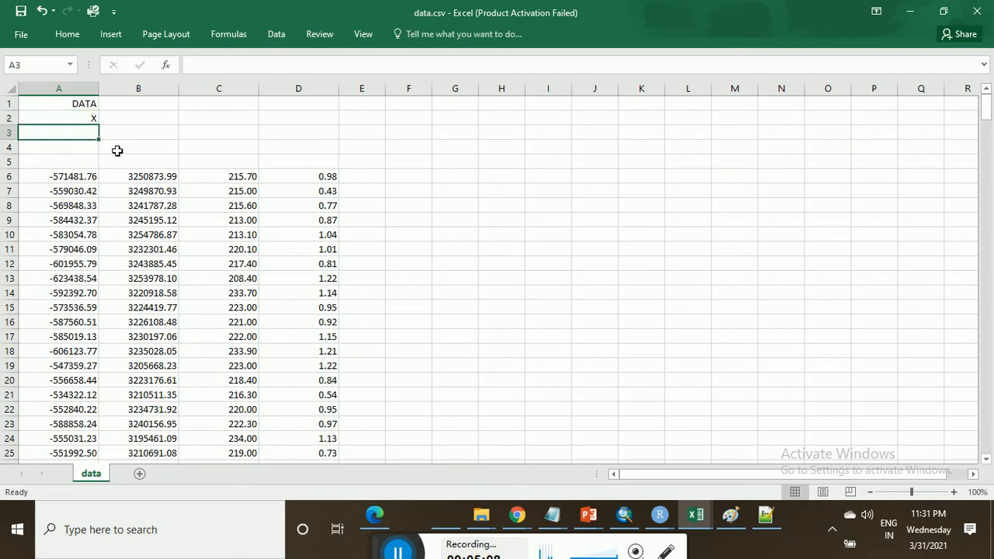
text(Y)
click(90, 147)
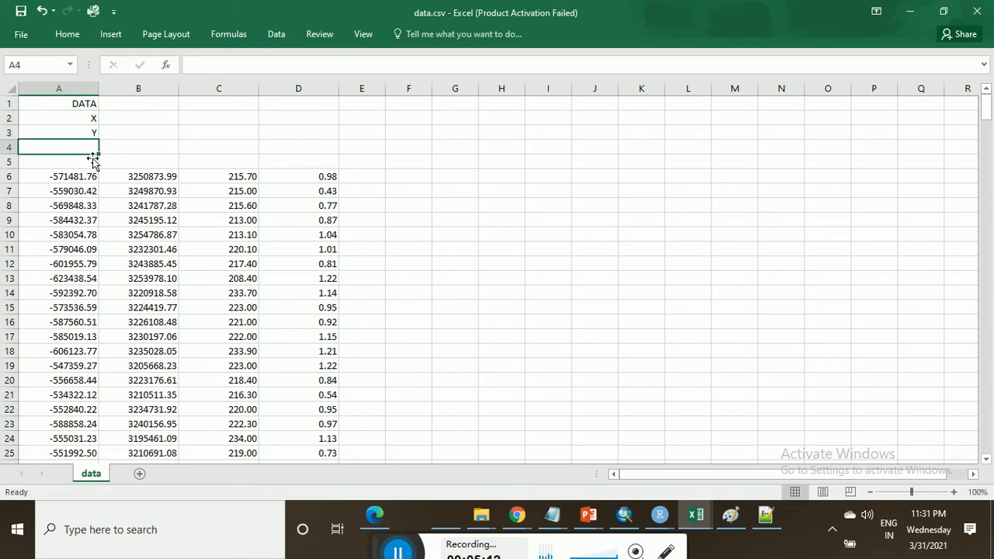
text(Z)
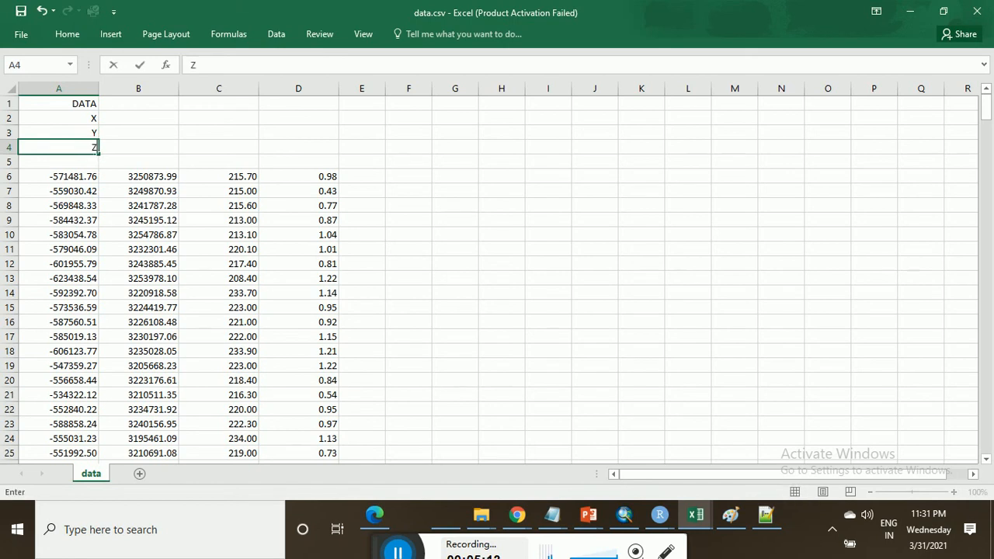
click(97, 164)
text(P)
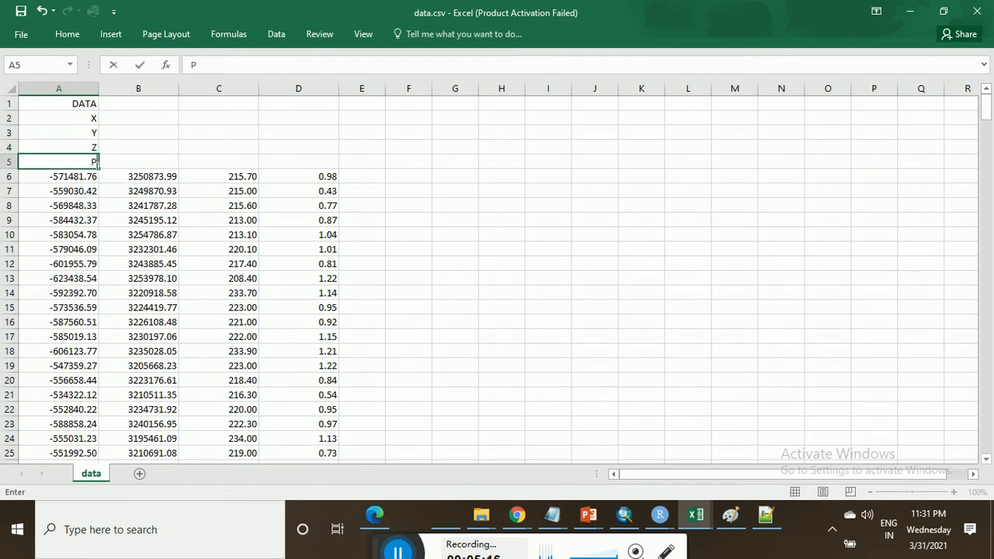
click(561, 250)
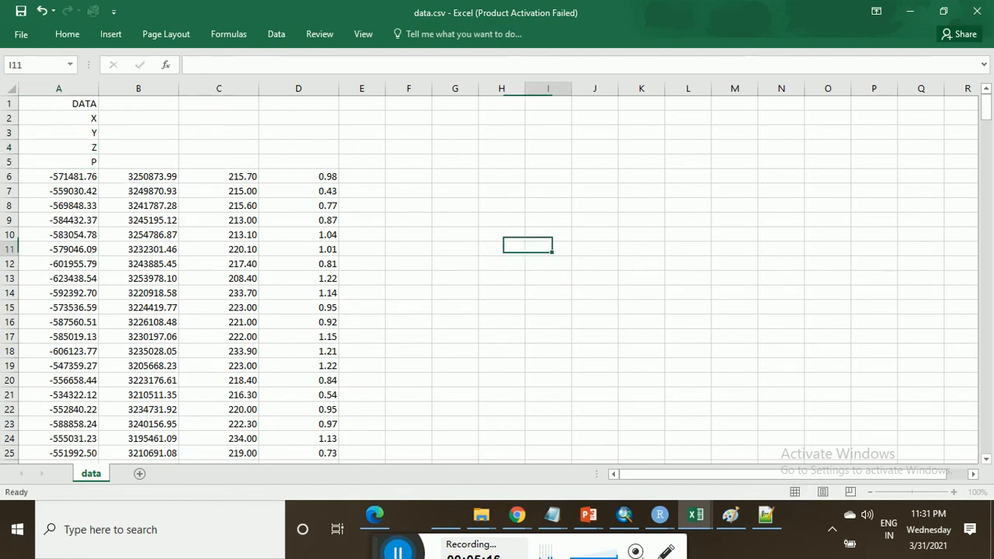
- Save a copy as data1 in the sgems folder in Formatted Text (Space delimited) (*.prn) format, accepting the format's feature loss
click(25, 36)
click(44, 175)
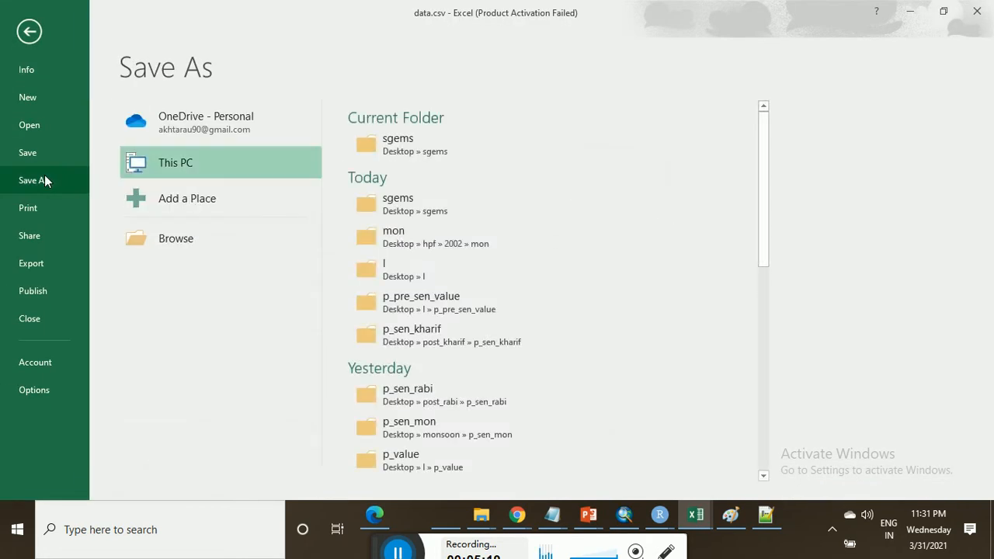
click(408, 144)
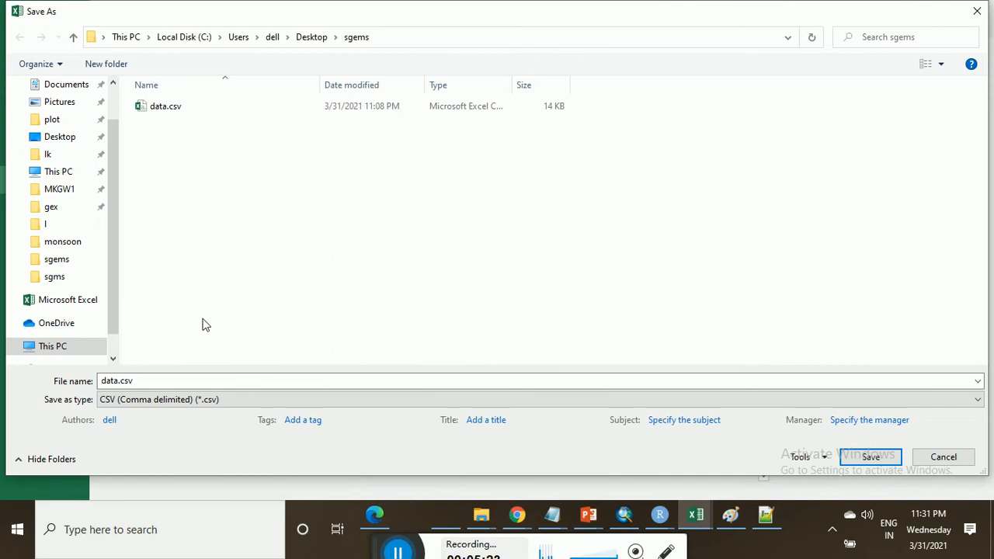
click(174, 381)
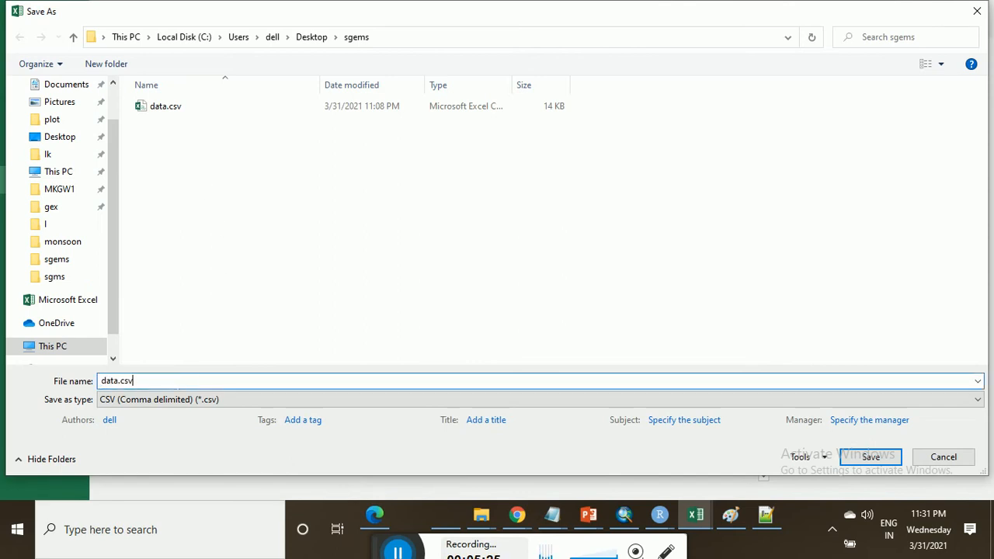
key(BackSpace)
key(BackSpace)
key(BackSpace)
text(1)
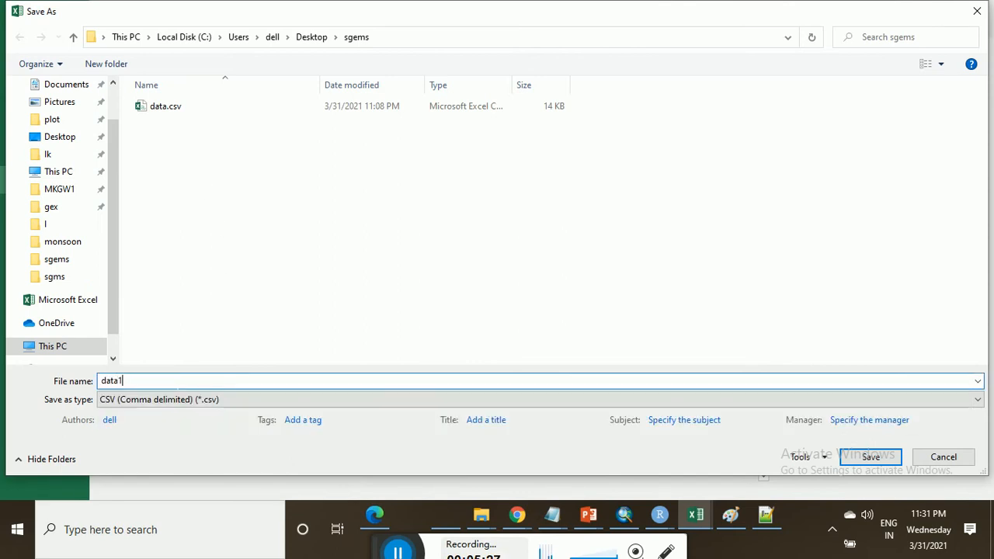
click(487, 399)
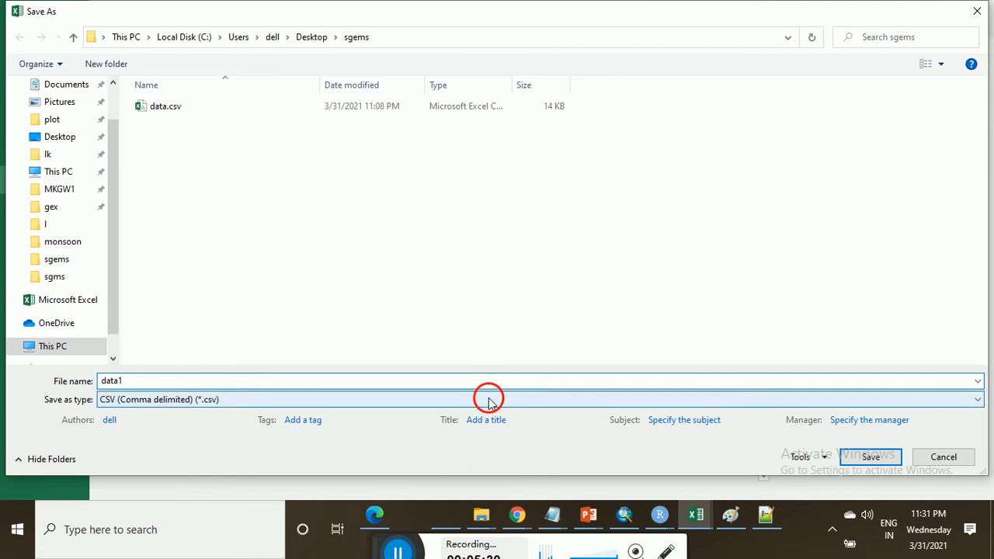
click(215, 254)
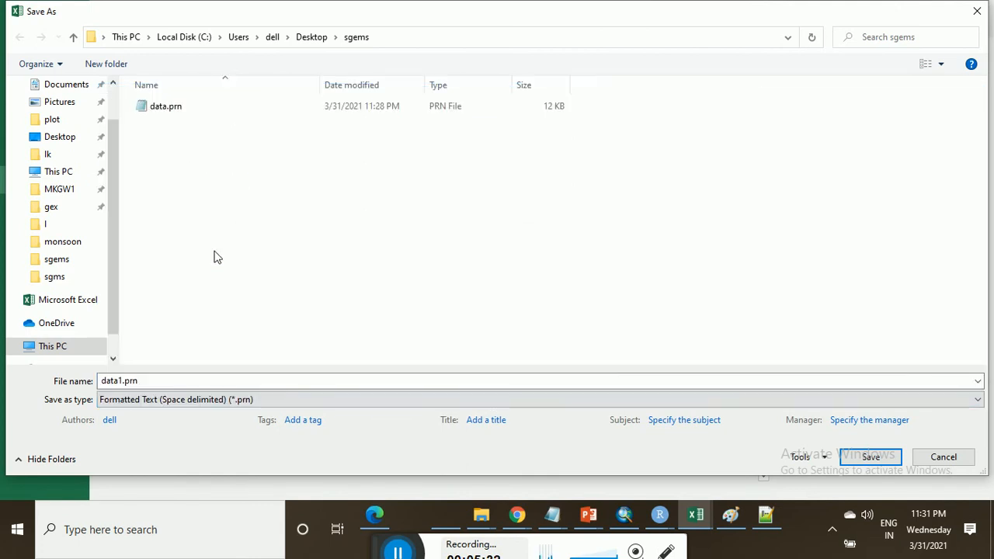
click(871, 457)
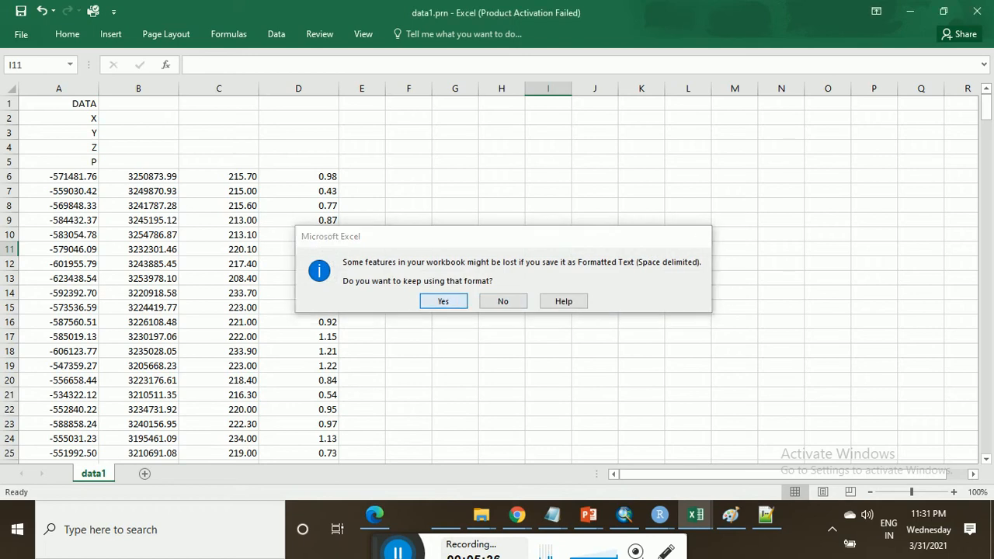
click(455, 303)
click(977, 12)
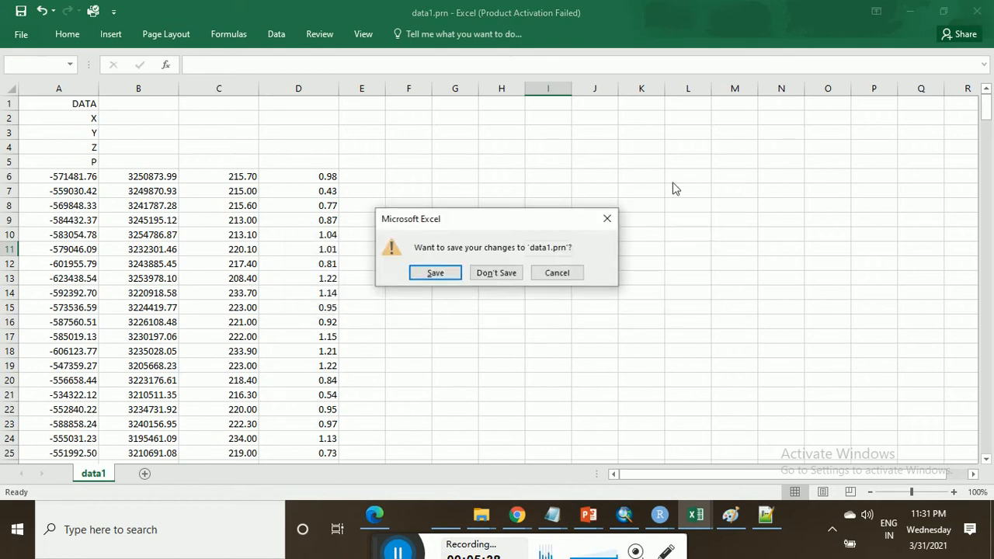
click(608, 218)
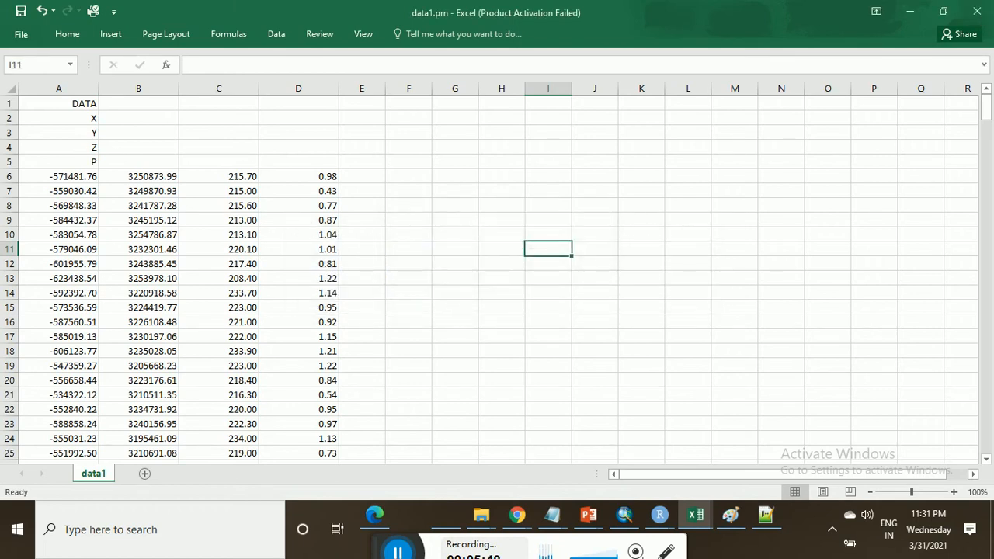
- Insert a blank row above the X label and enter the variable count 4 in cell A2
click(12, 122)
right_click(5, 118)
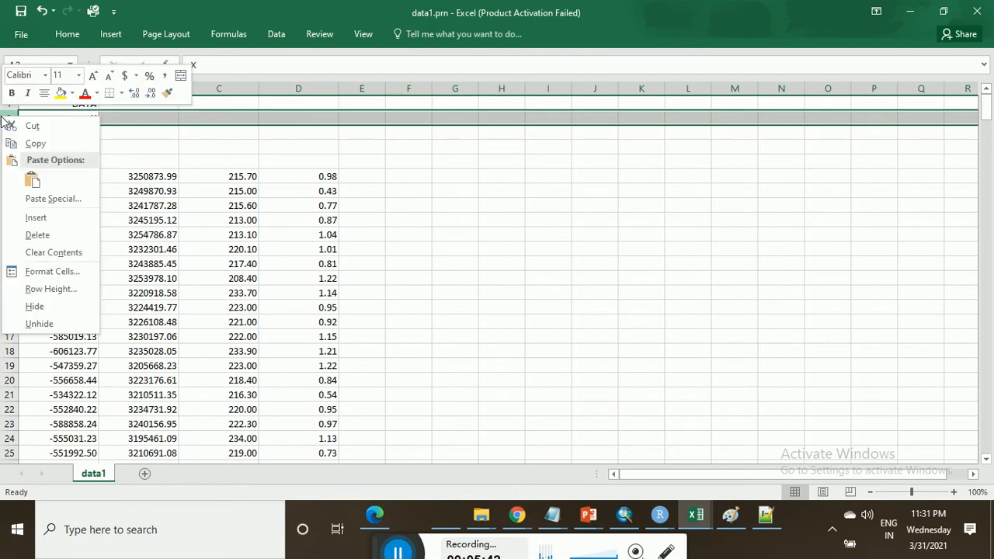
click(61, 219)
click(94, 123)
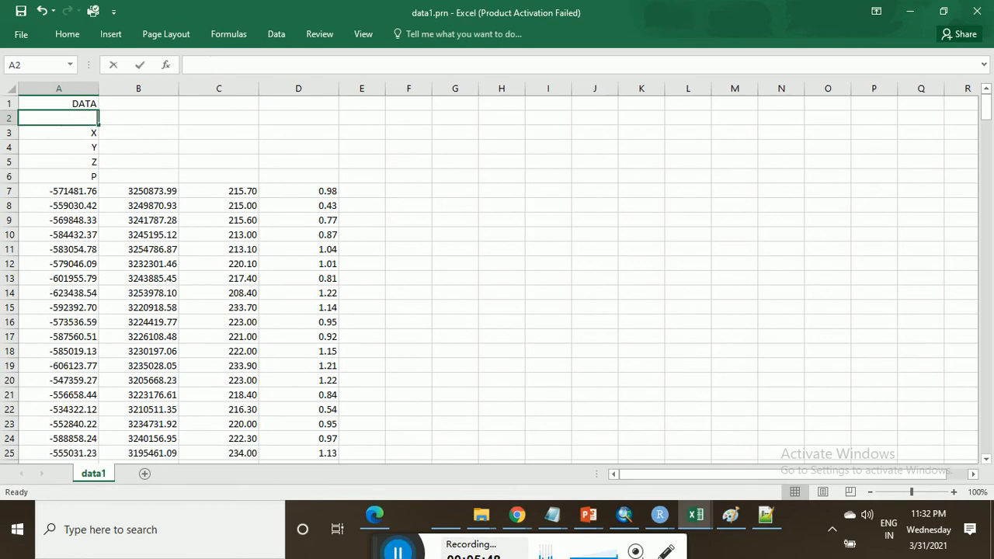
text(4)
click(391, 194)
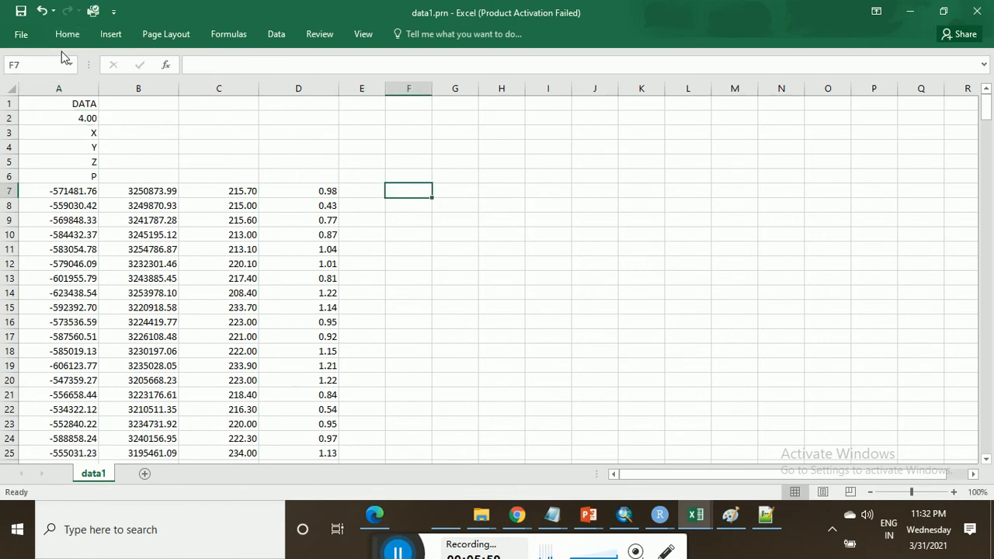
double_click(91, 118)
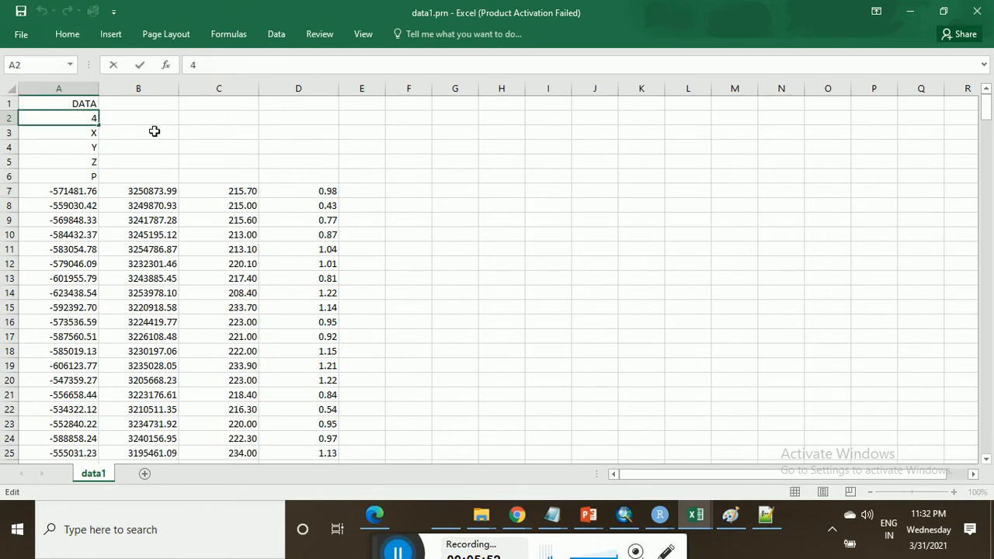
click(21, 11)
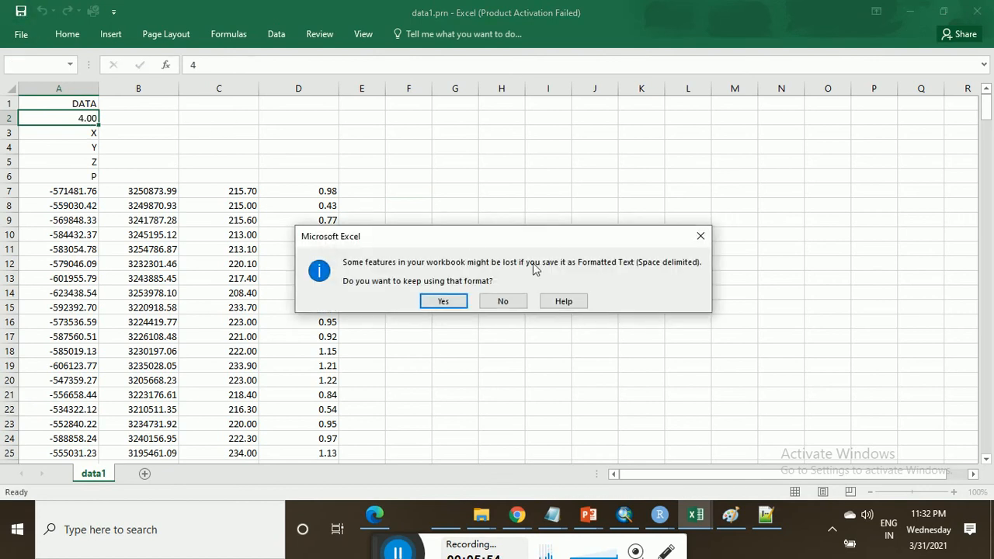
click(701, 235)
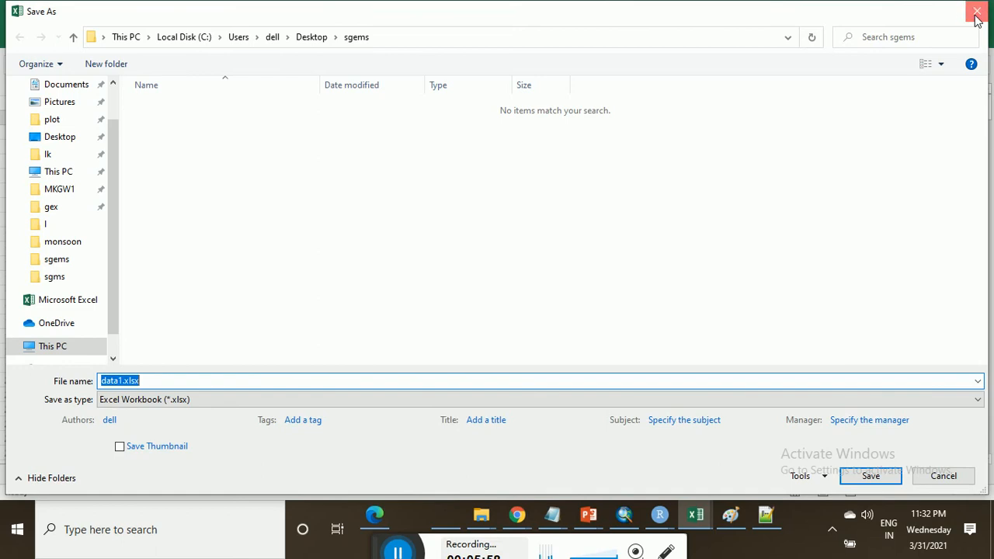
click(976, 14)
- Reduce the decimal places of the variable count in cell A2 to zero
click(66, 34)
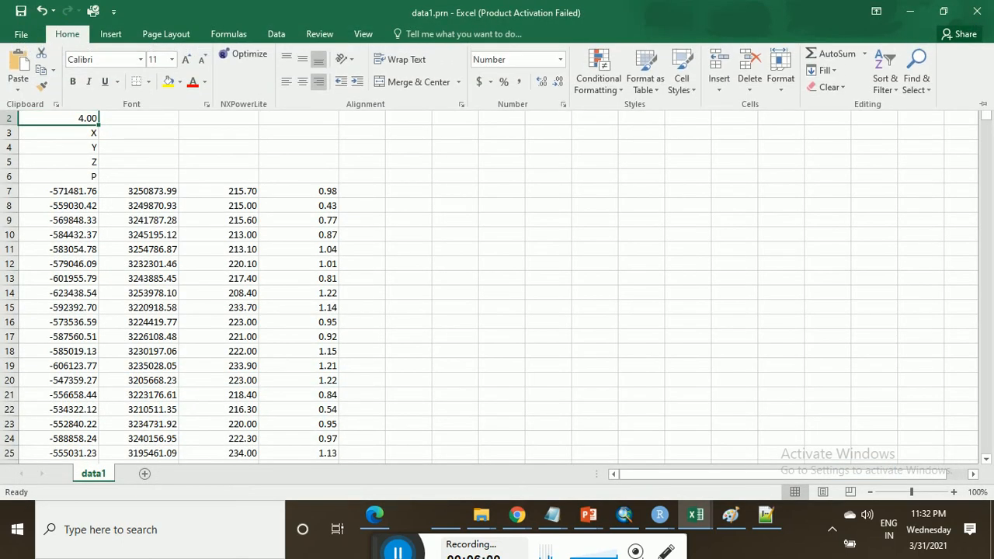
click(560, 60)
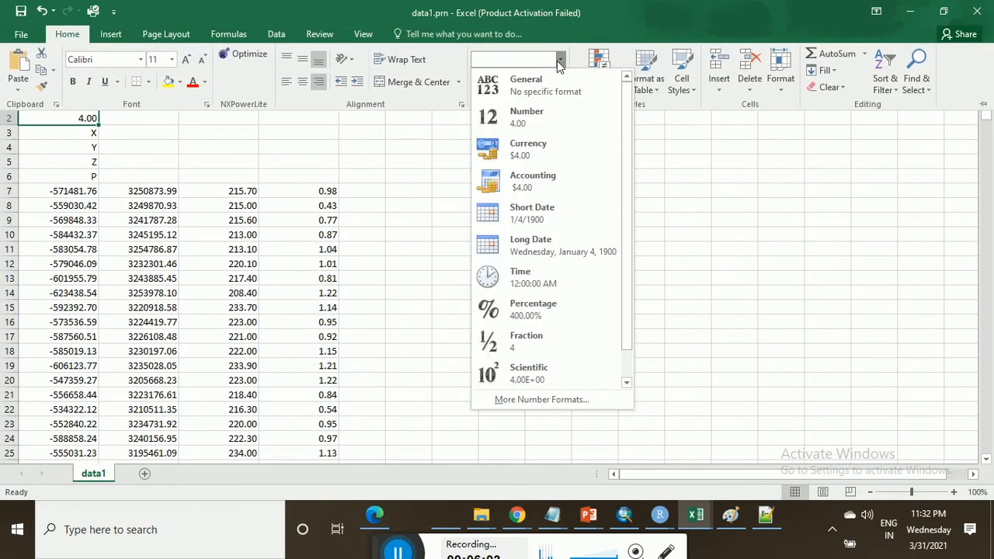
click(550, 116)
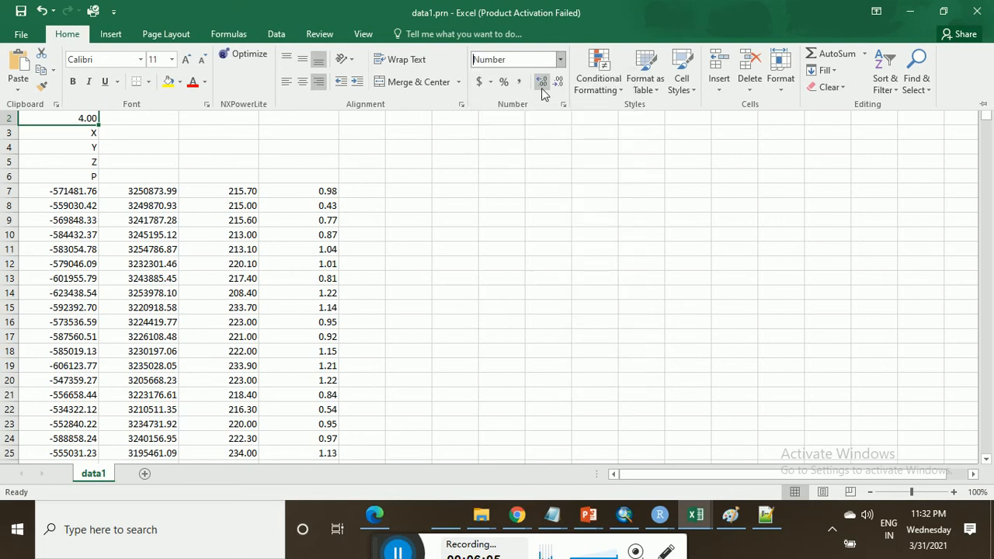
click(546, 86)
click(560, 82)
click(559, 81)
click(559, 82)
click(566, 202)
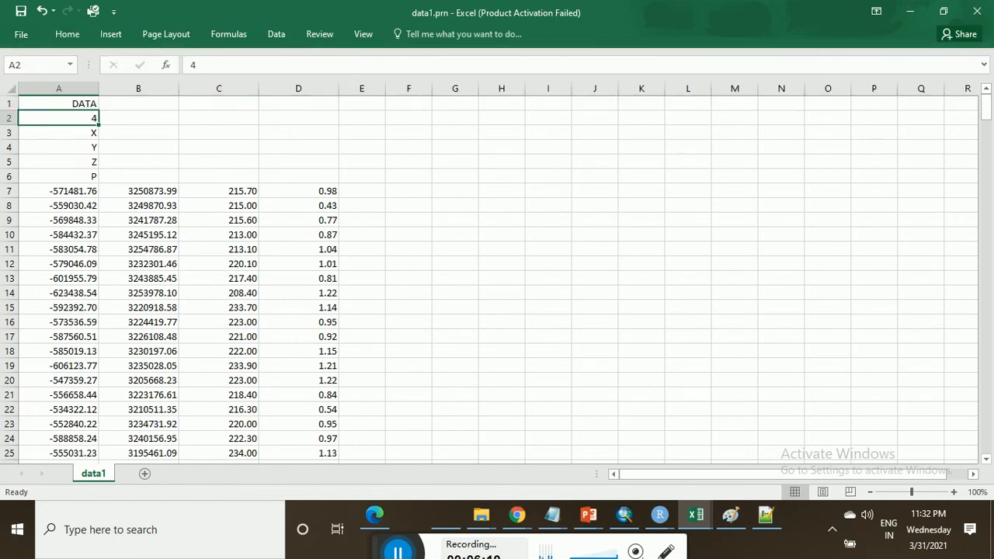
- Save data1.prn, keeping the space-delimited text format, and minimize its window
click(21, 12)
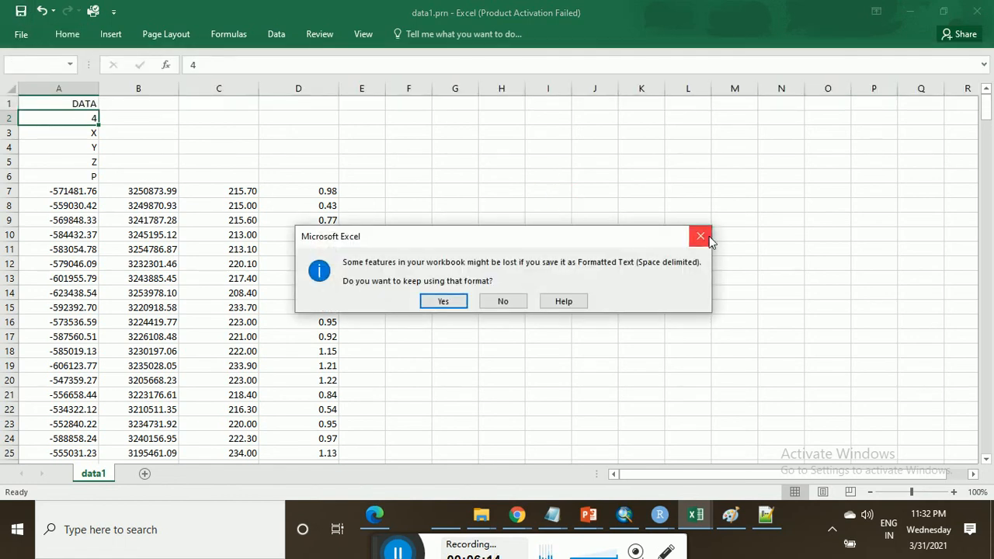
click(440, 306)
click(922, 11)
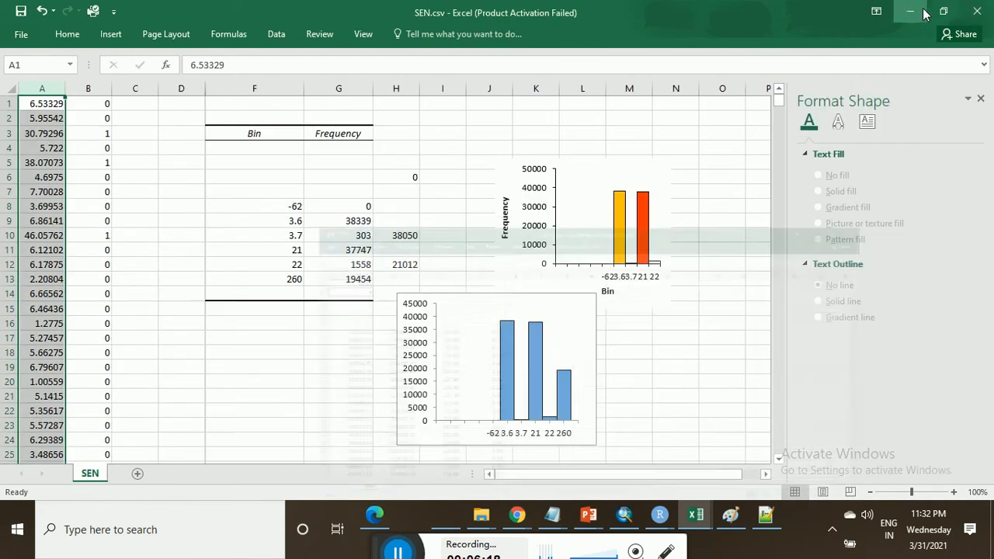
- Minimize the SEN.csv workbook and open data1.prn from the sgems folder in Notepad++ for editing
click(923, 12)
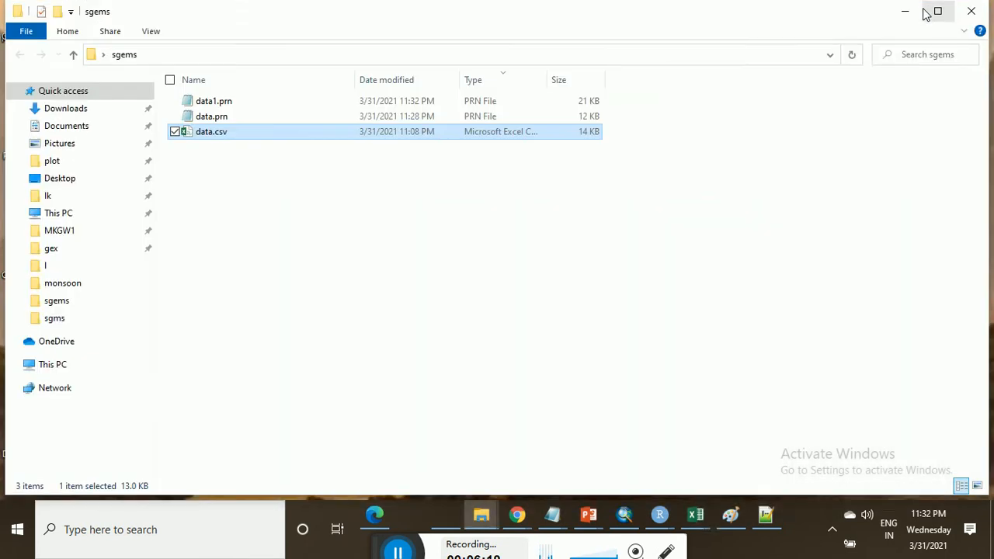
click(250, 109)
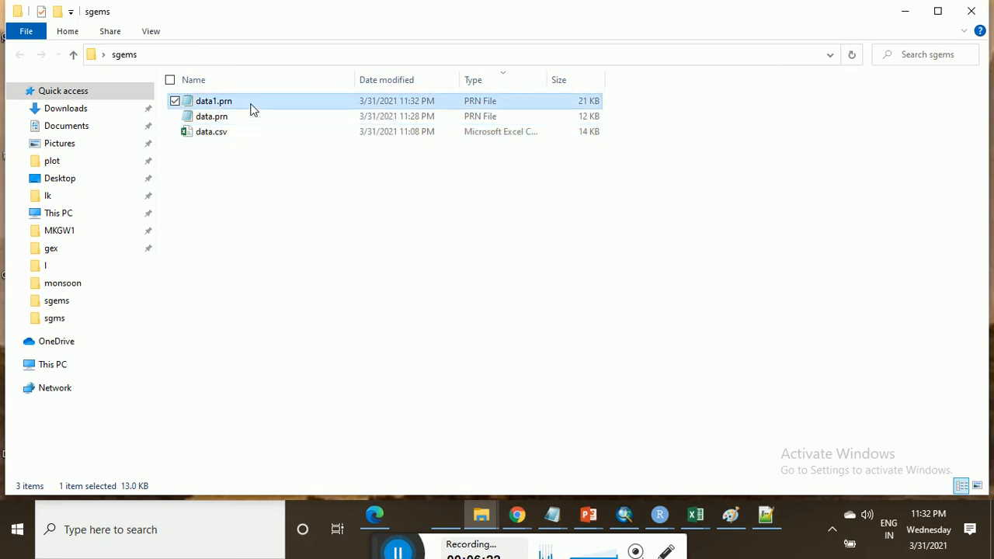
right_click(250, 109)
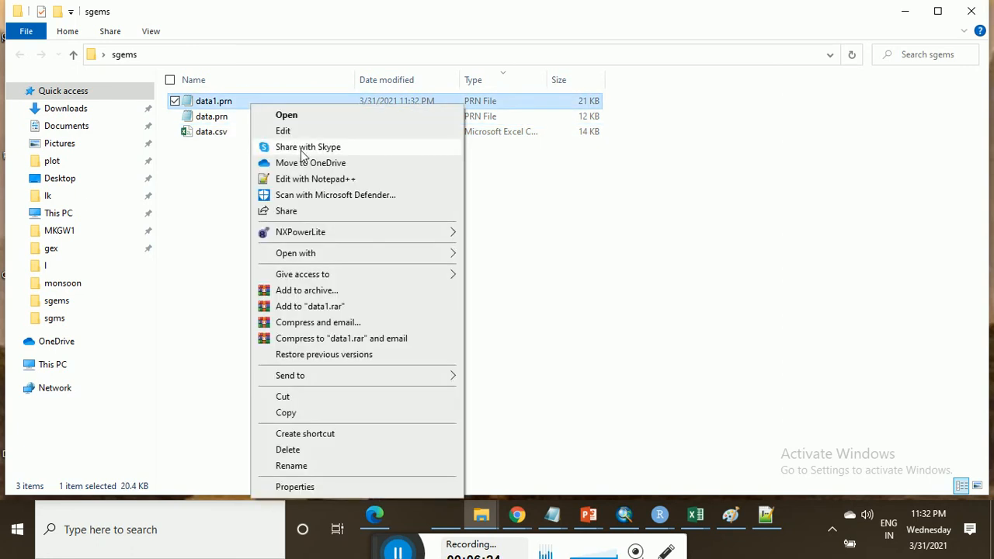
click(311, 180)
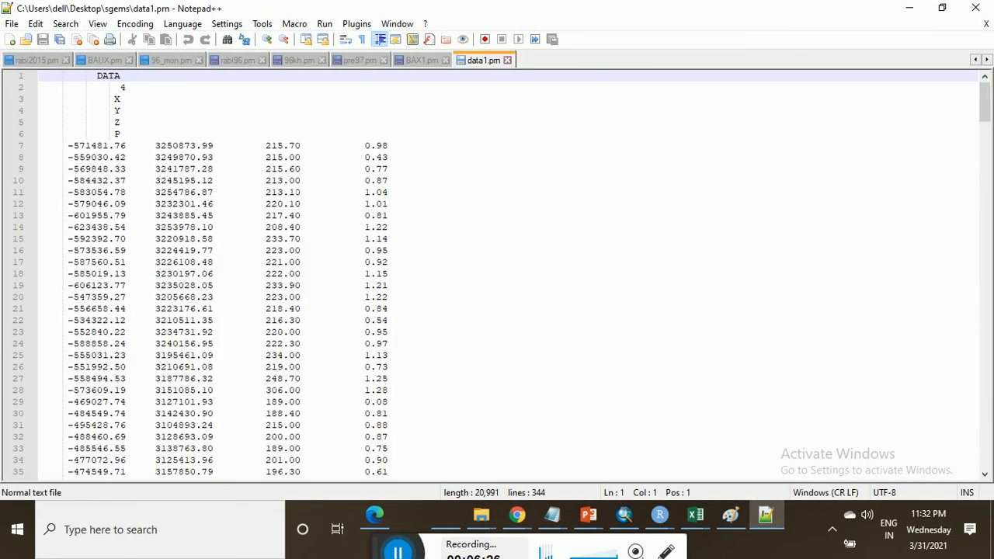
- Try to delete one space before the variable count 4 in data1.prn and save it, launching Notepad++ in Administrator mode, and close the editor
click(114, 87)
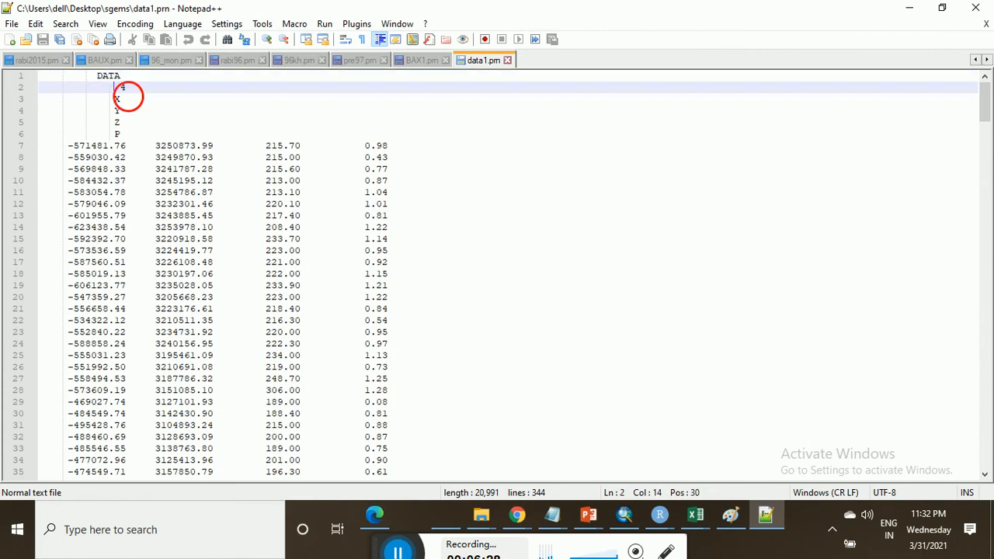
key(BackSpace)
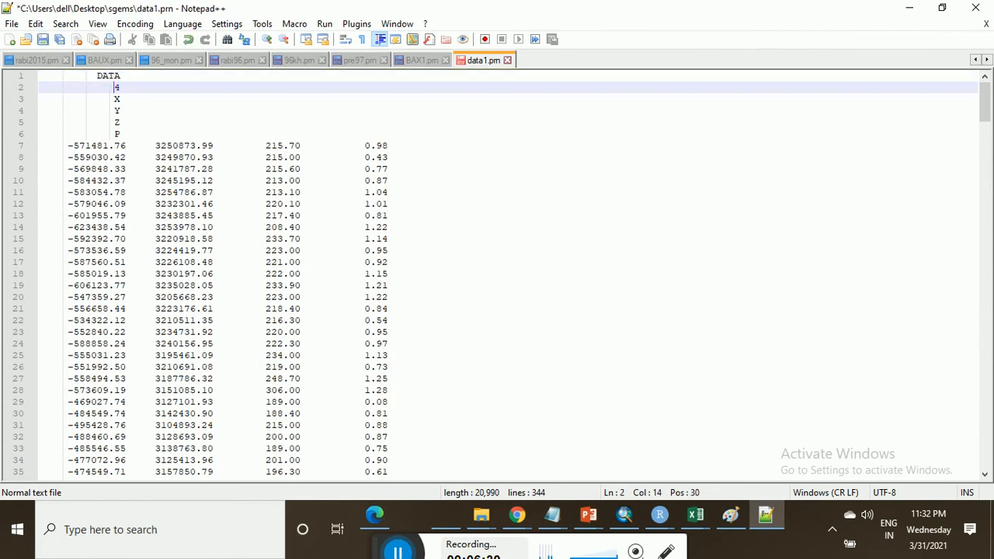
click(43, 44)
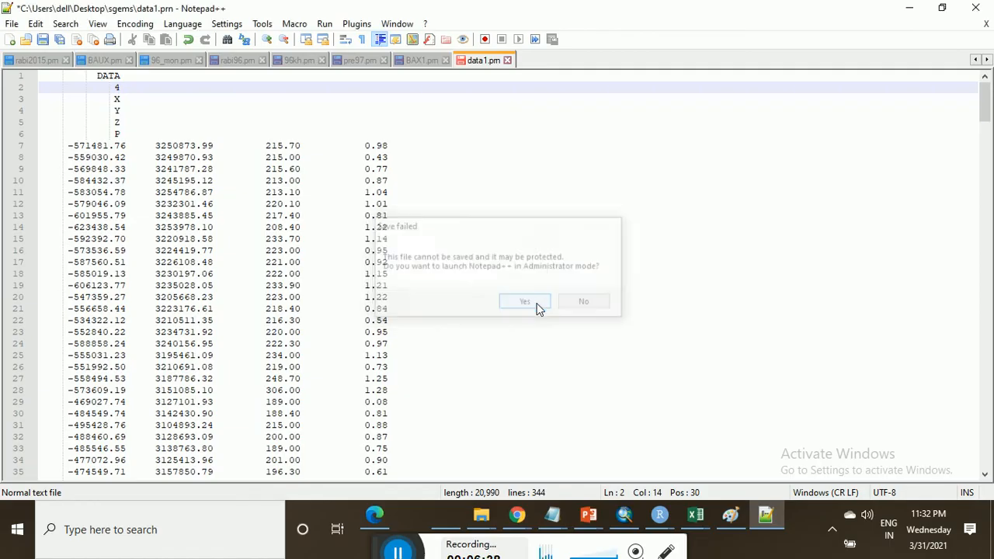
click(523, 301)
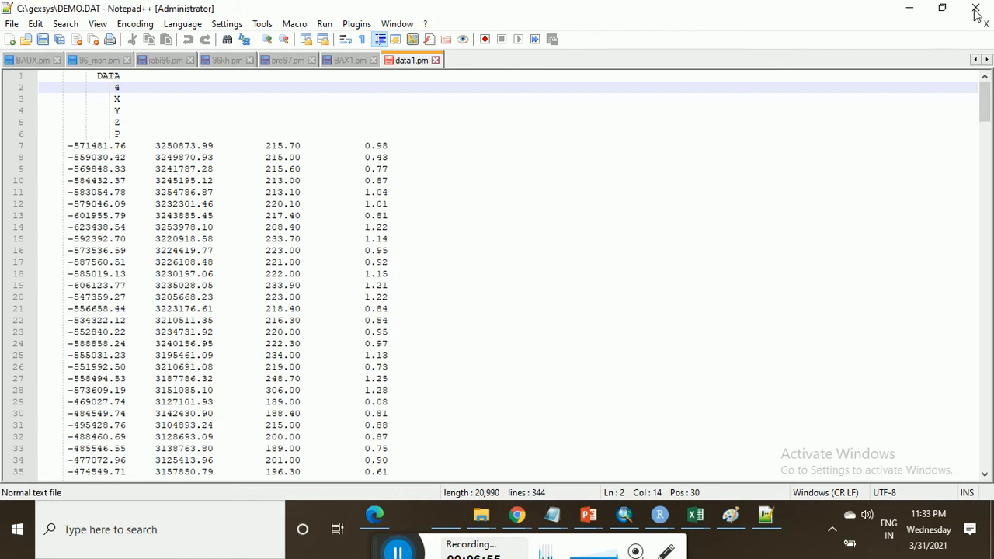
click(976, 8)
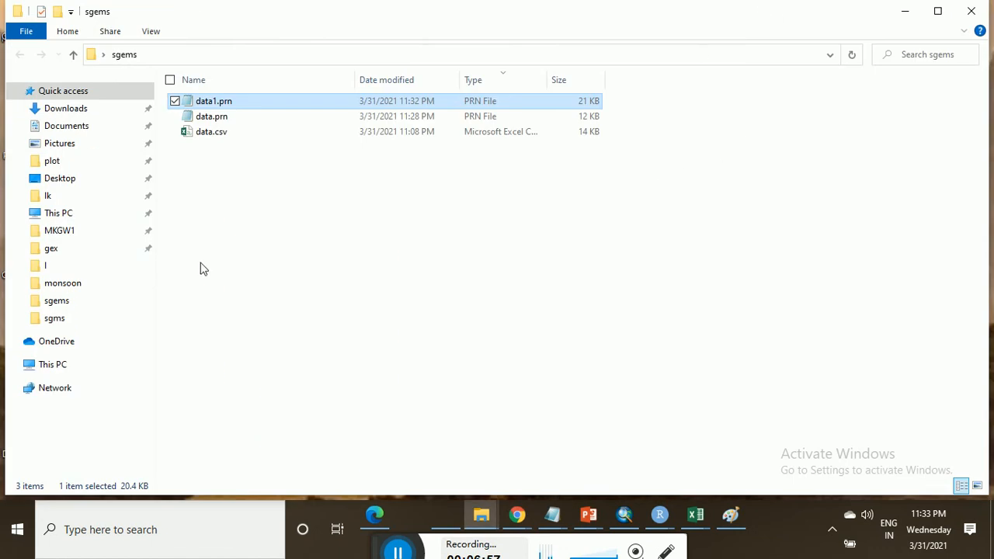
- Check data1.prn in Notepad and close it, and close its Excel workbook without saving the changes
double_click(260, 110)
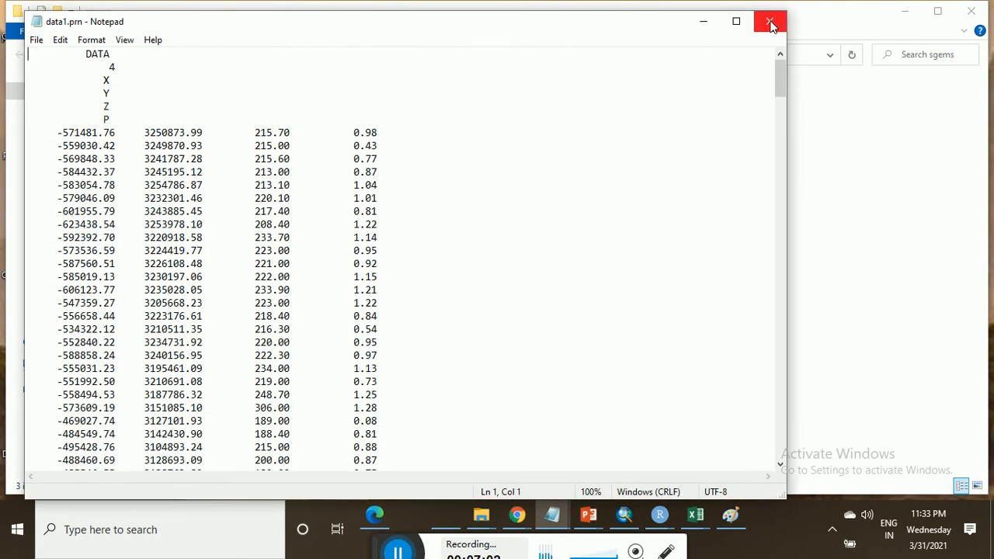
click(769, 21)
click(695, 516)
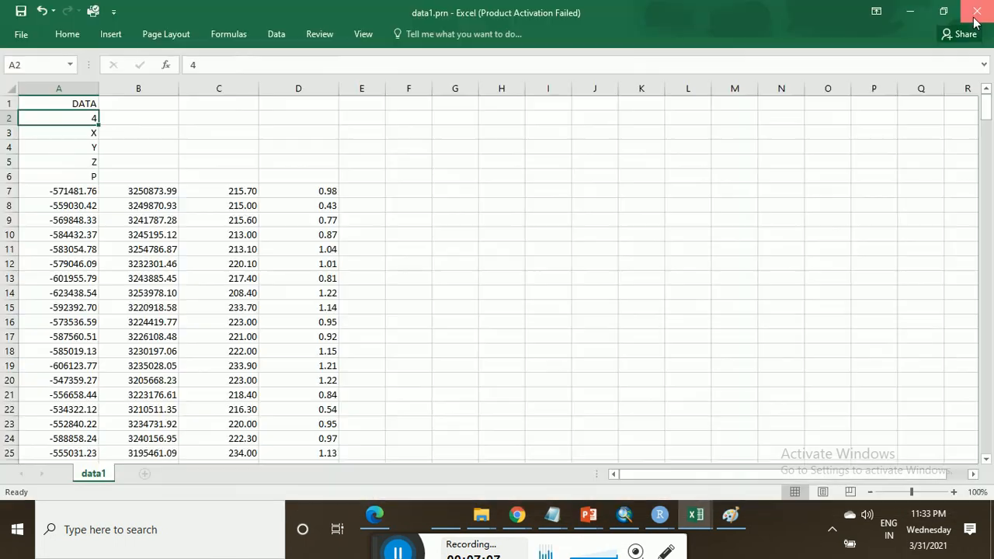
click(976, 11)
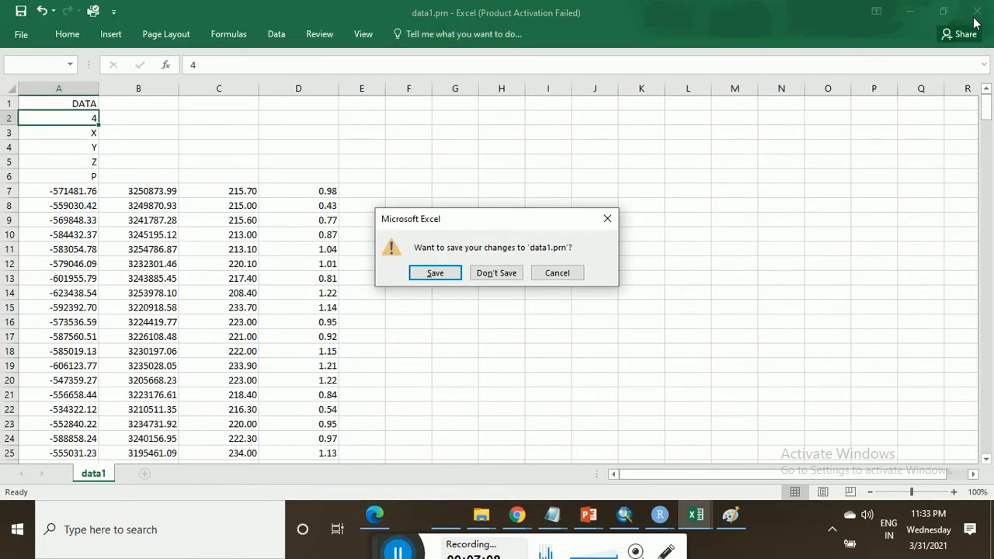
click(516, 278)
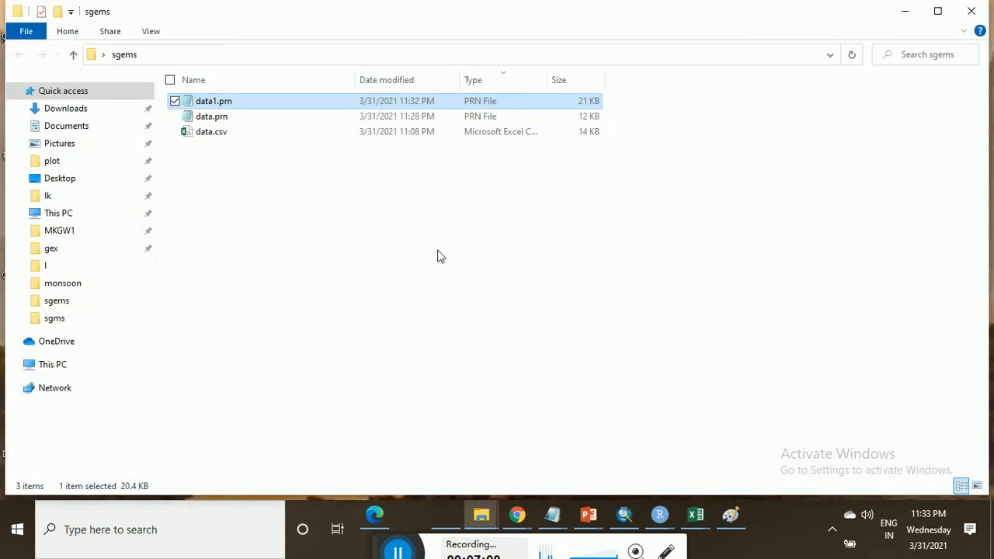
- Rename data1.prn in the sgems folder to data1.txt, accepting the file extension change
key(F2)
click(242, 103)
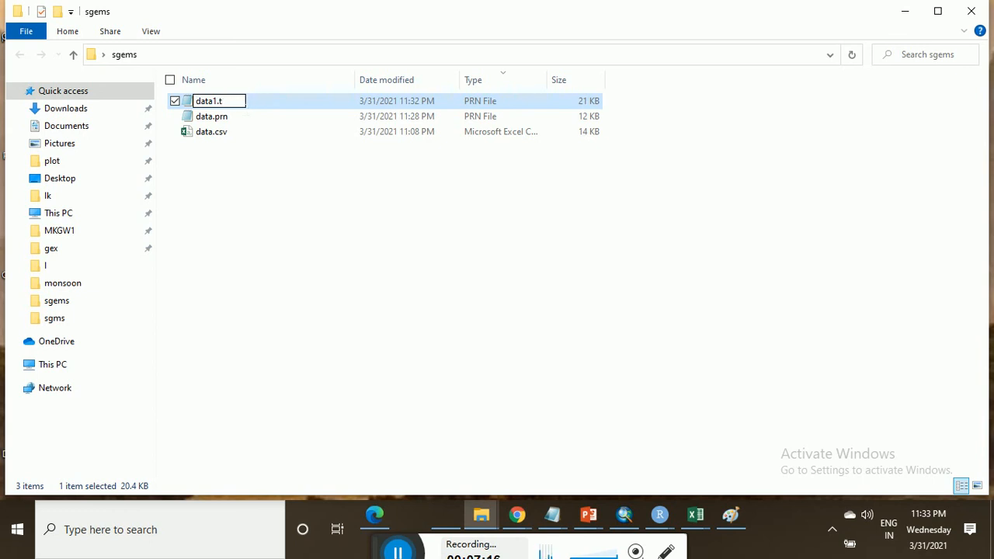
click(289, 182)
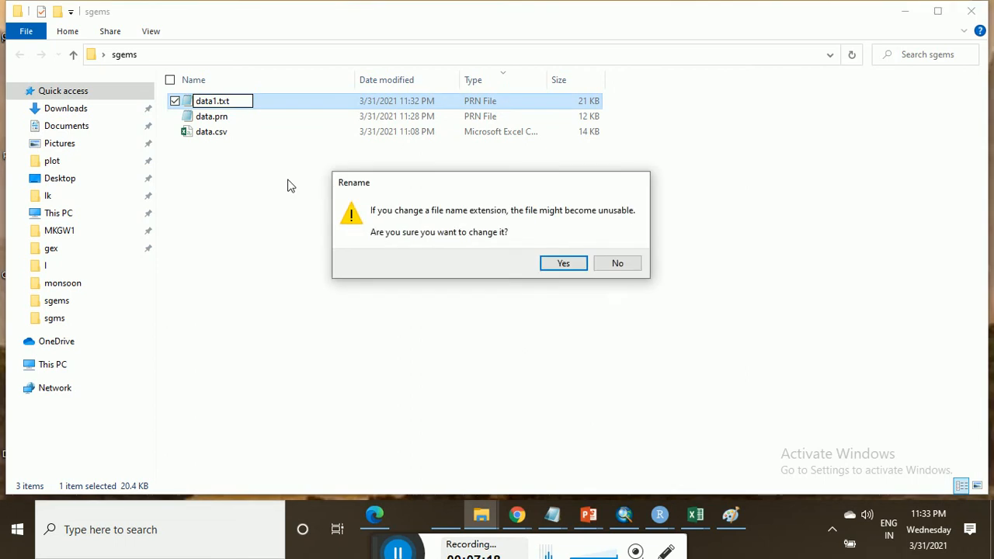
click(559, 262)
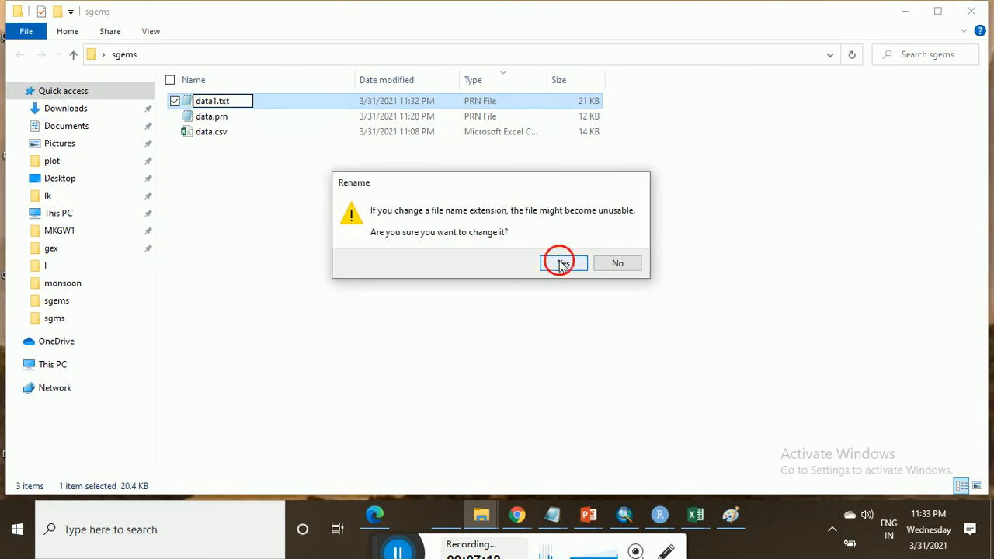
click(437, 290)
- Open data1.txt in Notepad, delete one space before the variable count 4 on line 2, and save the file
double_click(304, 103)
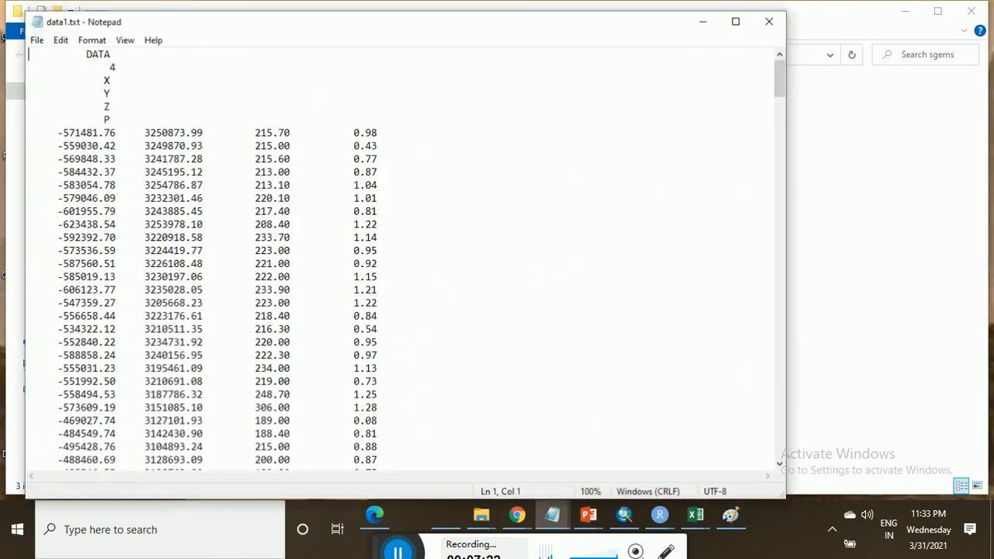
click(108, 67)
key(BackSpace)
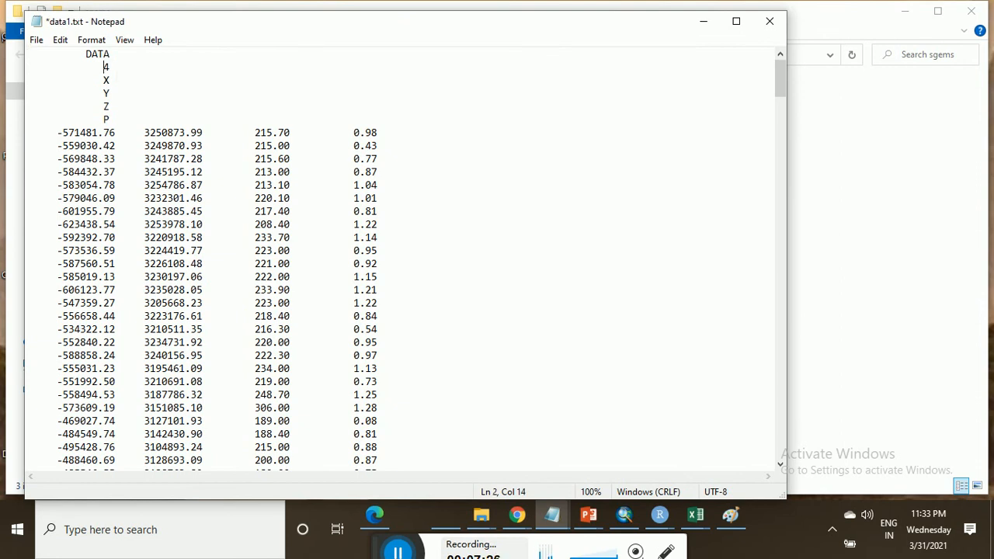
click(36, 40)
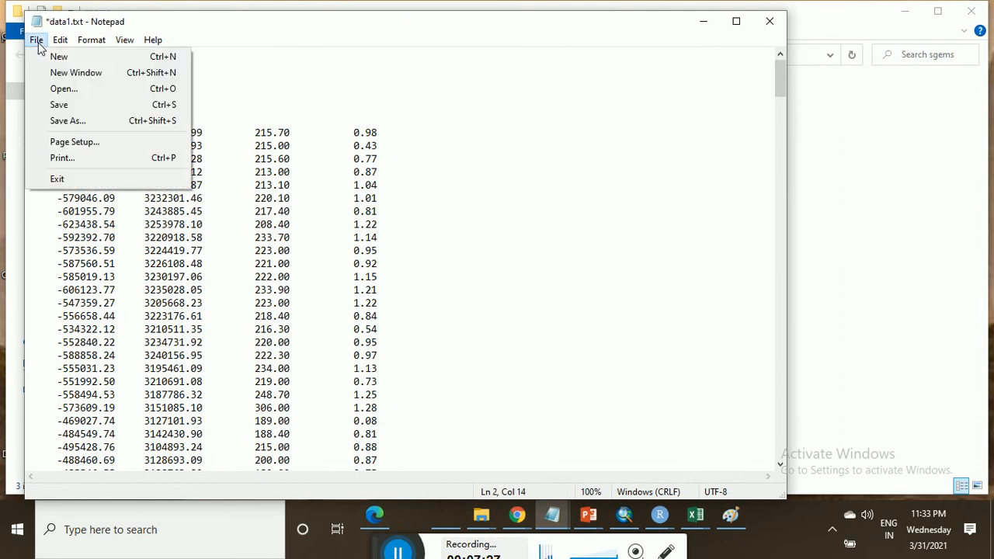
click(62, 104)
scroll(389, 257, down, 15)
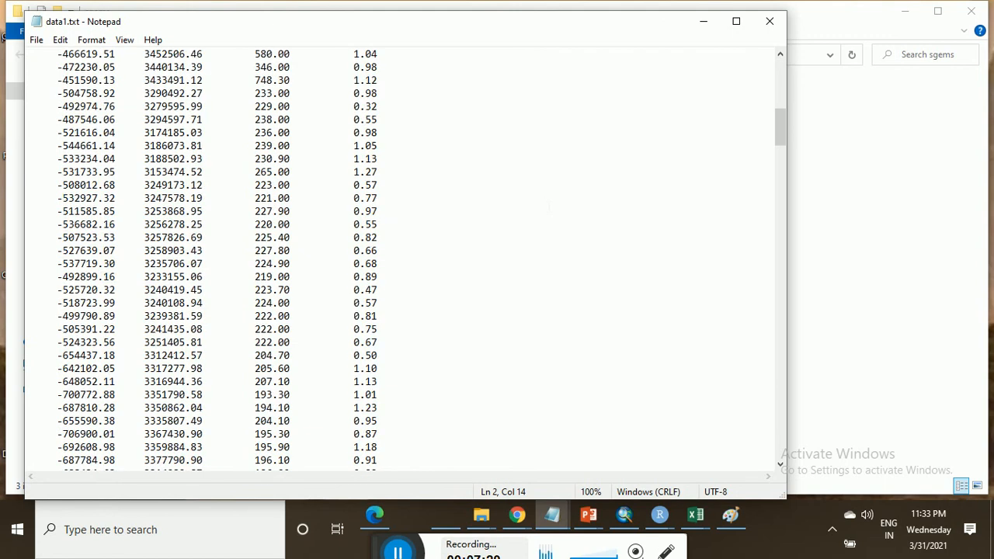